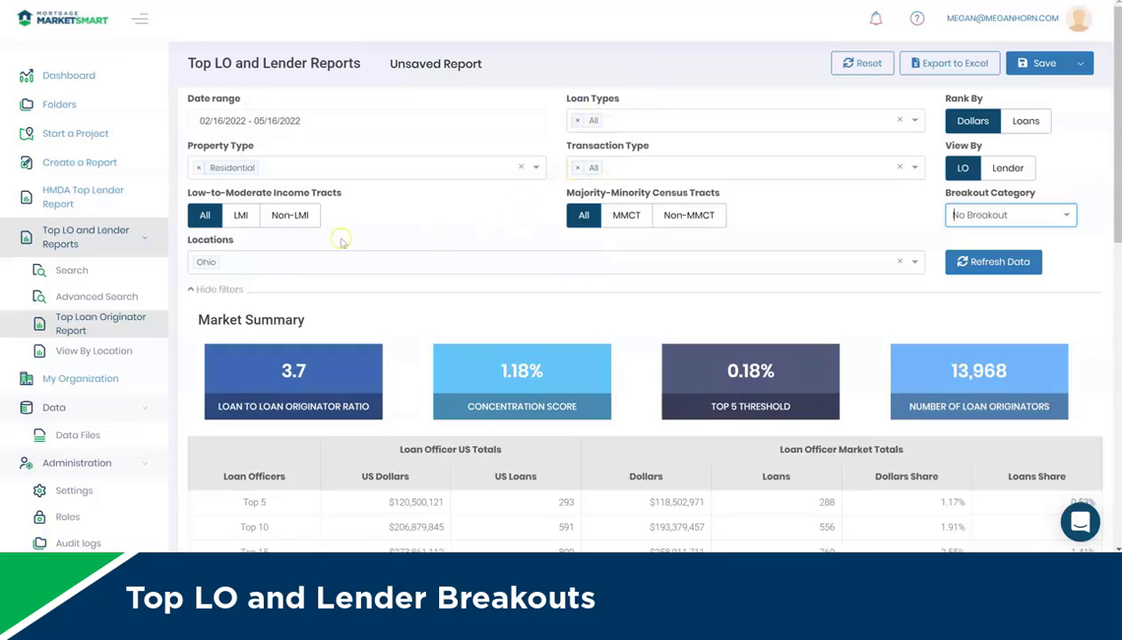
# Review the Market Summary and Top Loan Officers tables of the Ohio report.
pyautogui.scroll(-3, 502, 230)
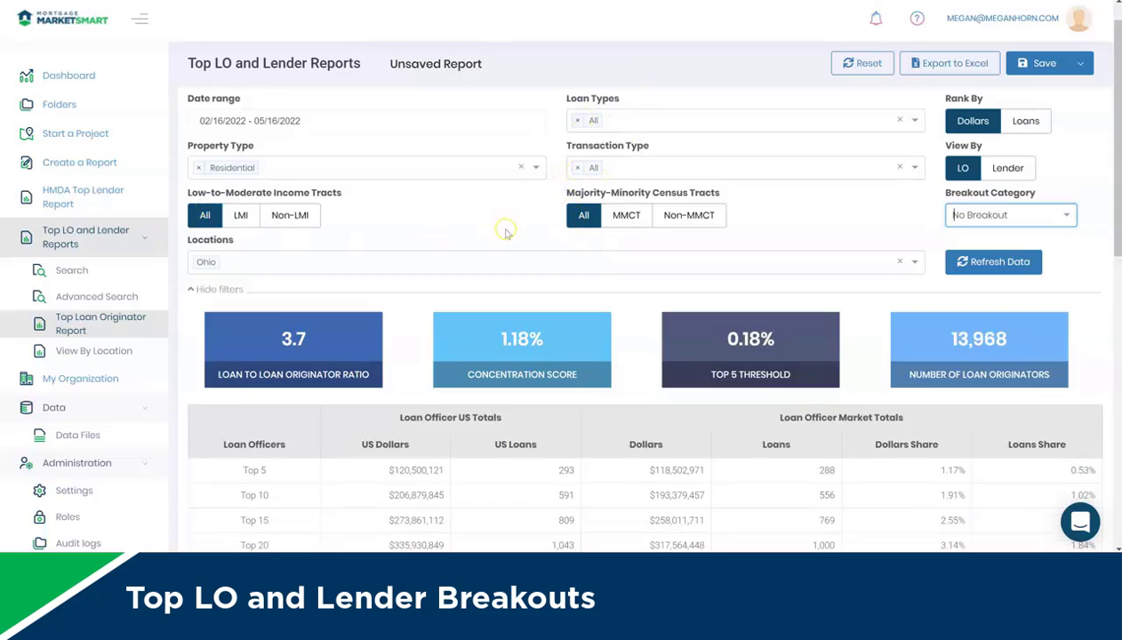
pyautogui.scroll(-4, 592, 390)
pyautogui.scroll(3, 591, 391)
pyautogui.scroll(2, 506, 381)
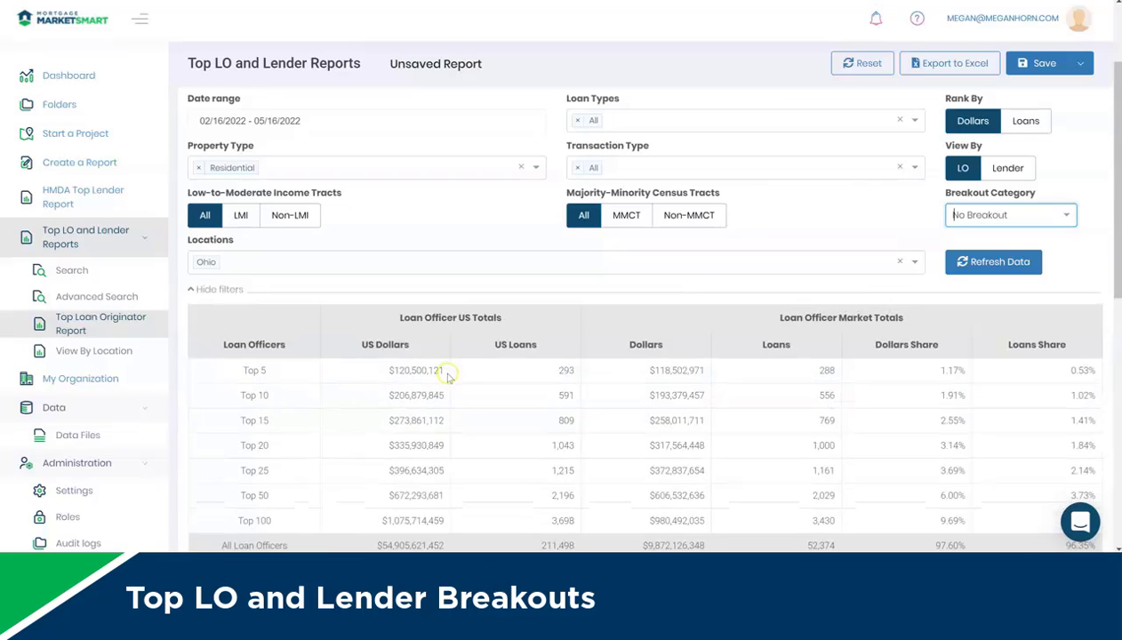
pyautogui.scroll(-3, 447, 373)
pyautogui.scroll(-2, 446, 377)
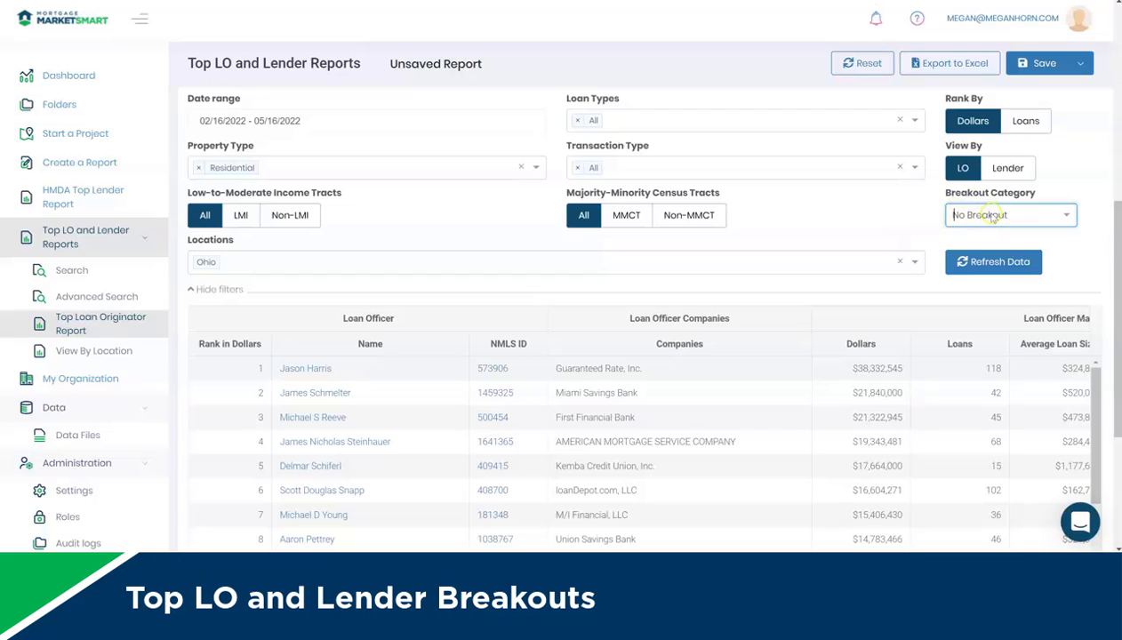
# Set the report's breakout category to Loan Type and refresh the data.
pyautogui.click(993, 218)
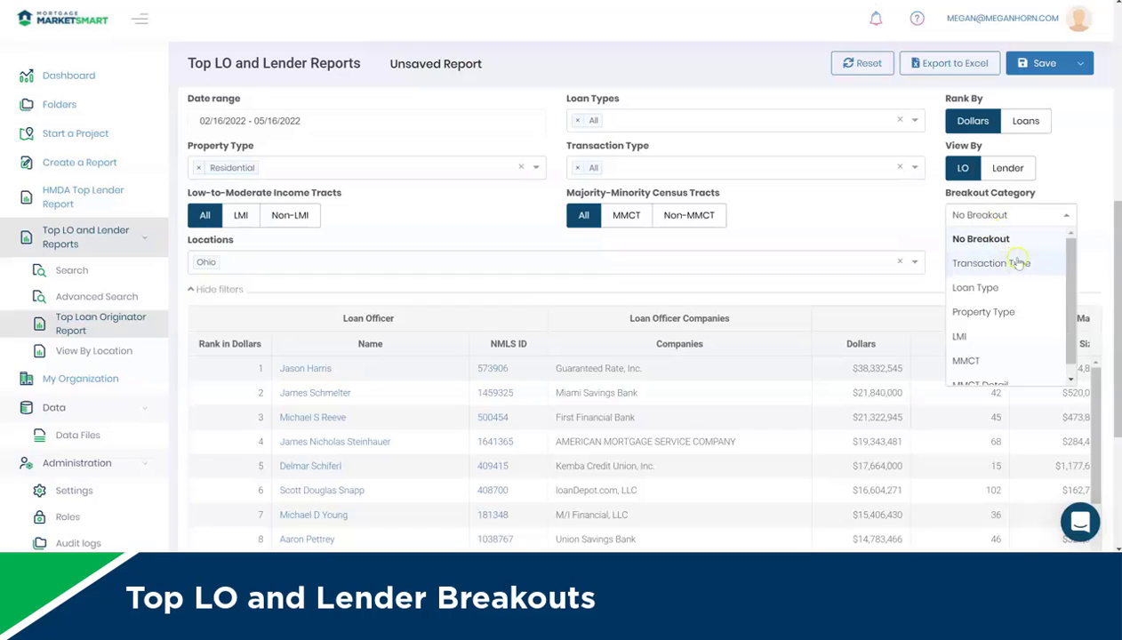
pyautogui.scroll(-1, 994, 311)
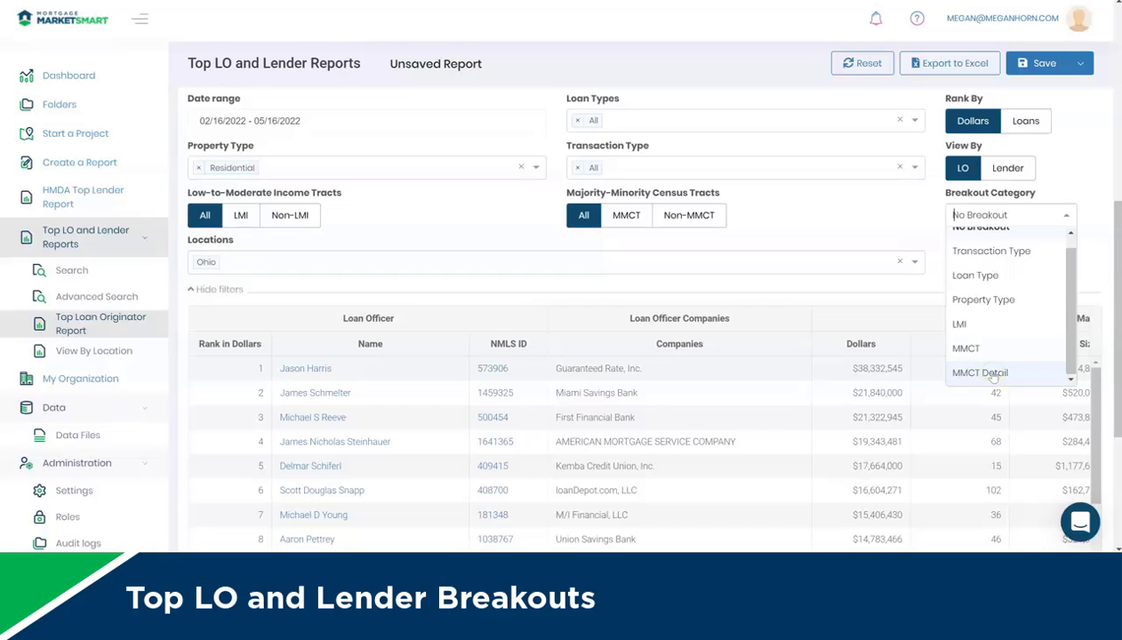
pyautogui.click(975, 275)
pyautogui.click(971, 260)
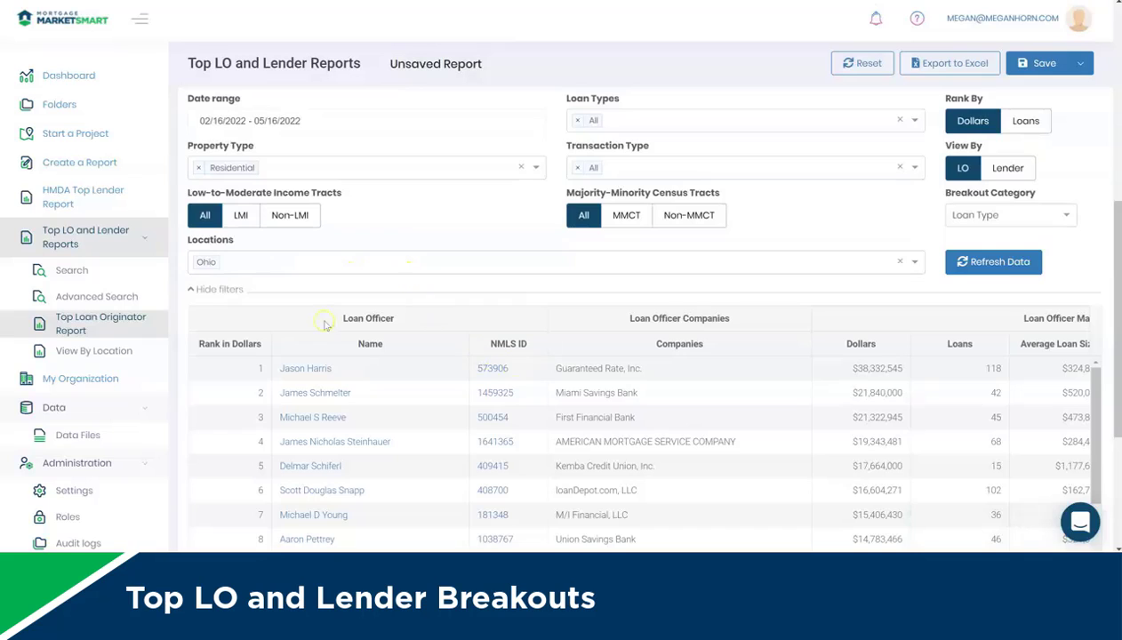
# Hide the filters and examine the Conforming and Jumbo breakout columns of the Top Loan Officers table.
pyautogui.click(210, 296)
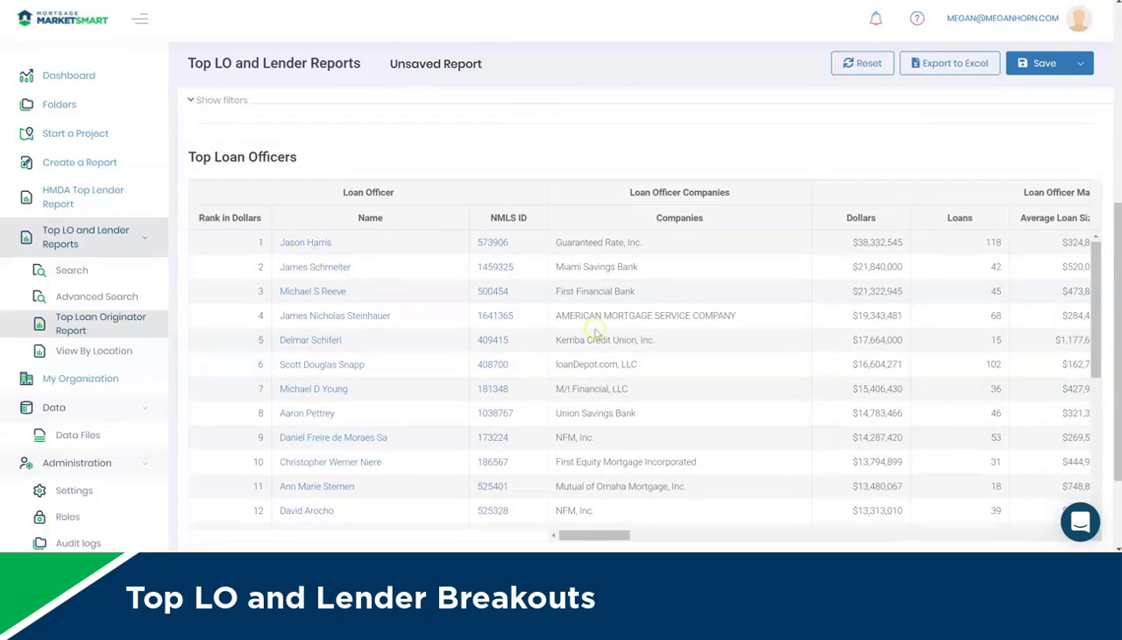
pyautogui.moveTo(582, 536); pyautogui.dragTo(681, 538)
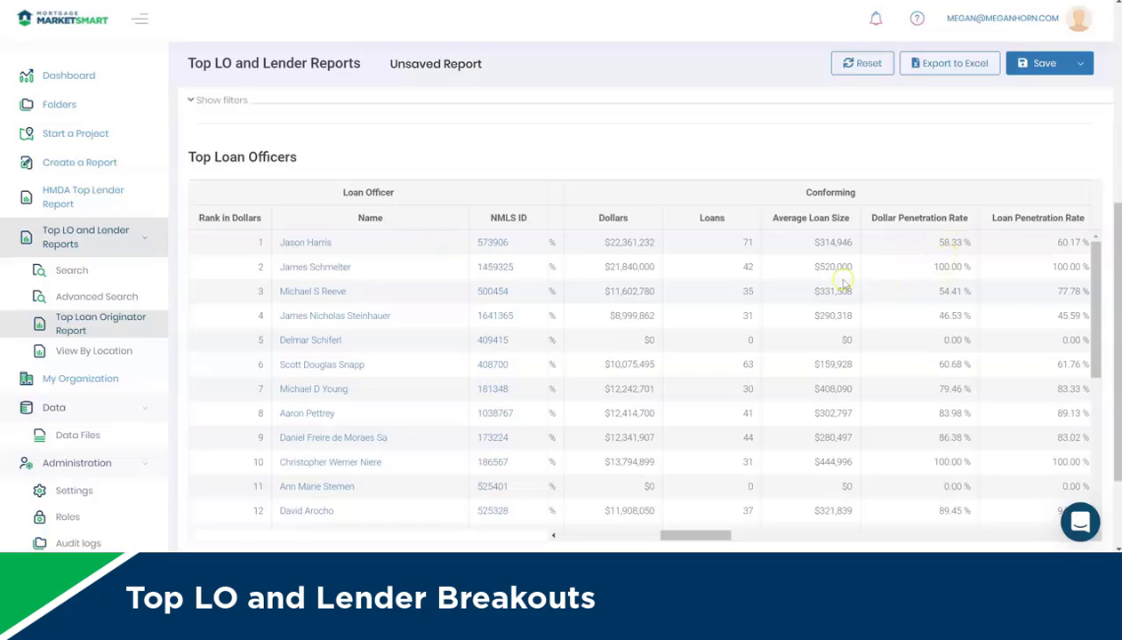
pyautogui.moveTo(690, 544); pyautogui.dragTo(755, 537)
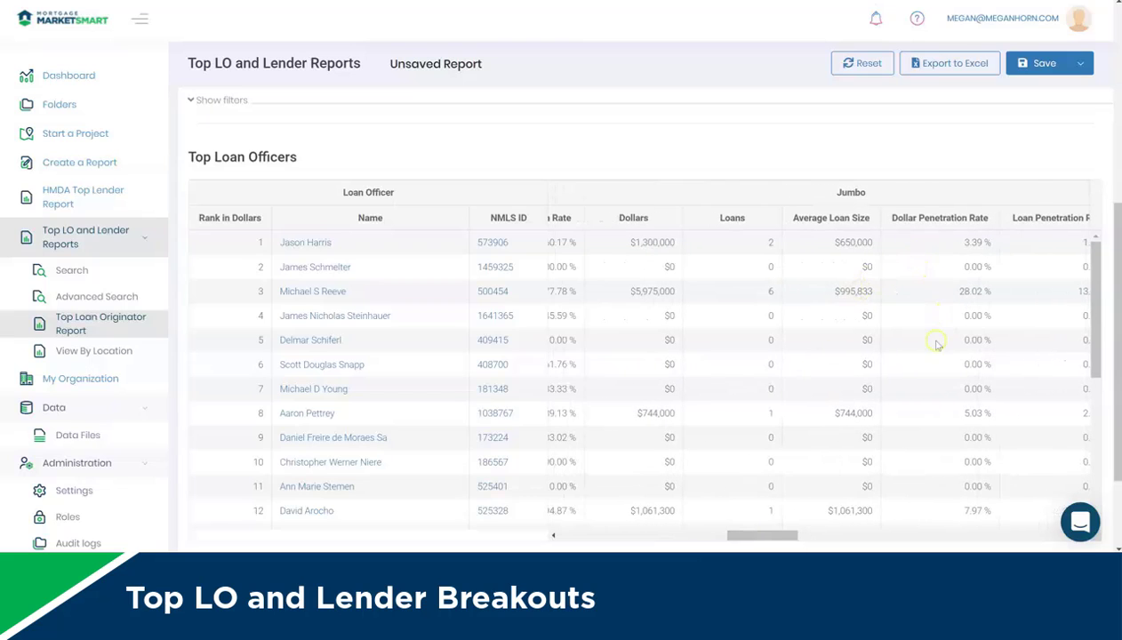
pyautogui.moveTo(764, 535); pyautogui.dragTo(728, 539)
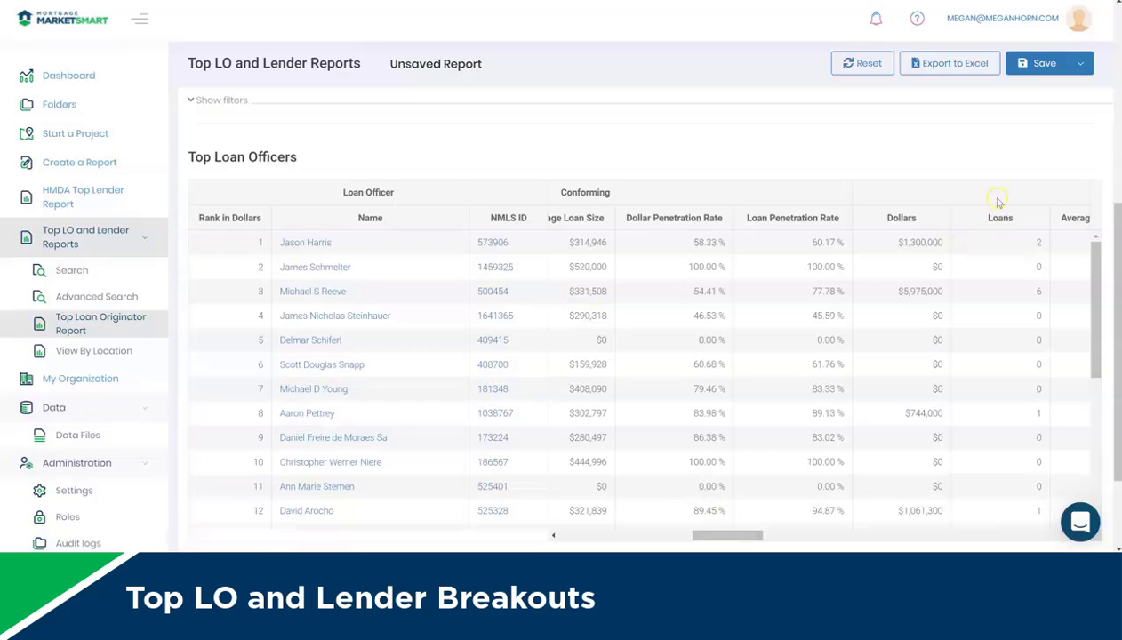
# Show the filters again, change the breakout category to LMI and refresh the report data.
pyautogui.scroll(3, 412, 230)
pyautogui.scroll(3, 412, 229)
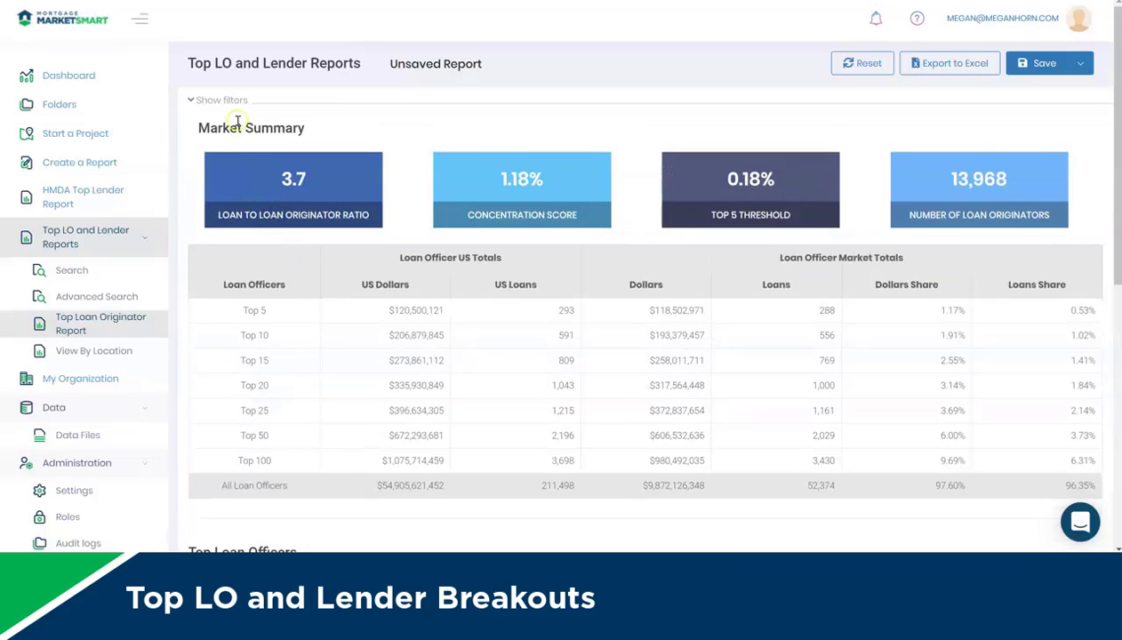
pyautogui.click(229, 103)
pyautogui.click(995, 213)
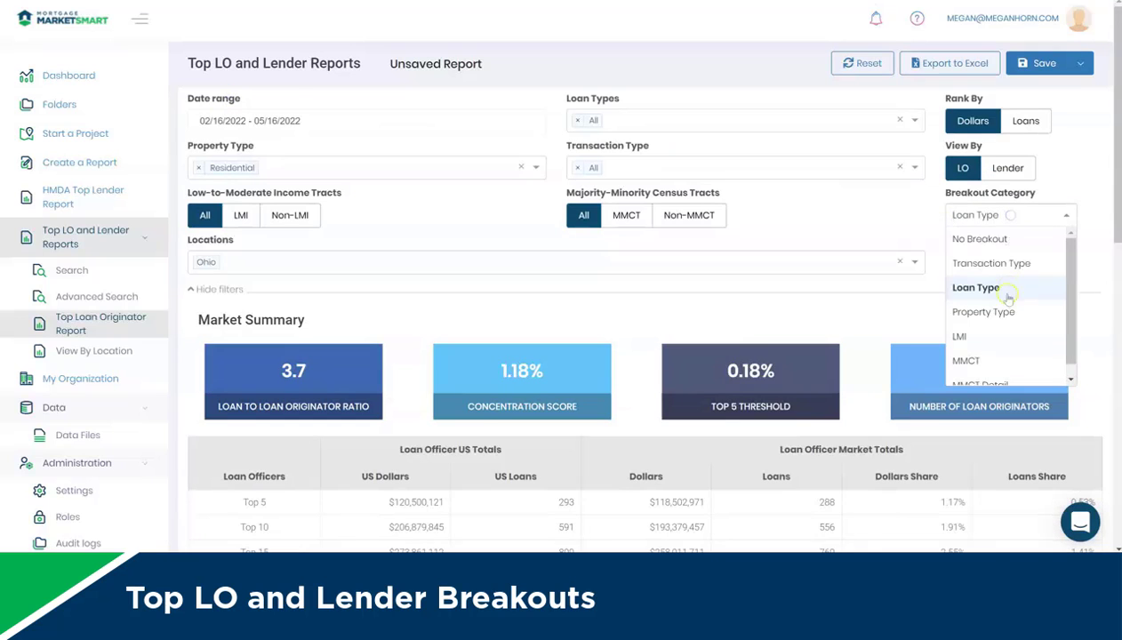
pyautogui.click(990, 338)
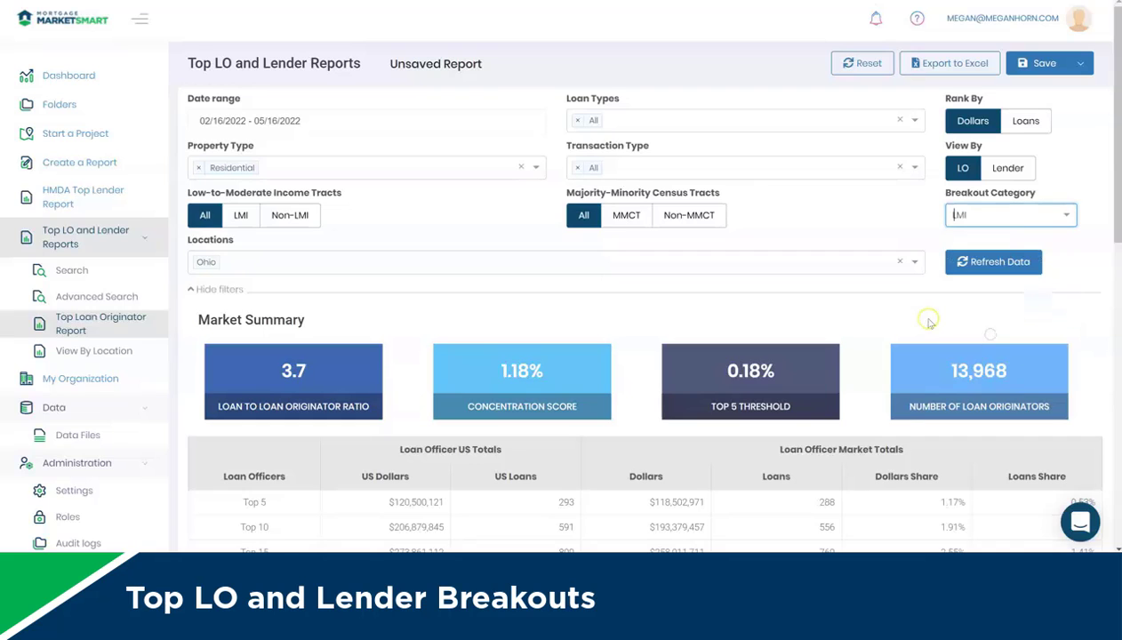
pyautogui.click(976, 269)
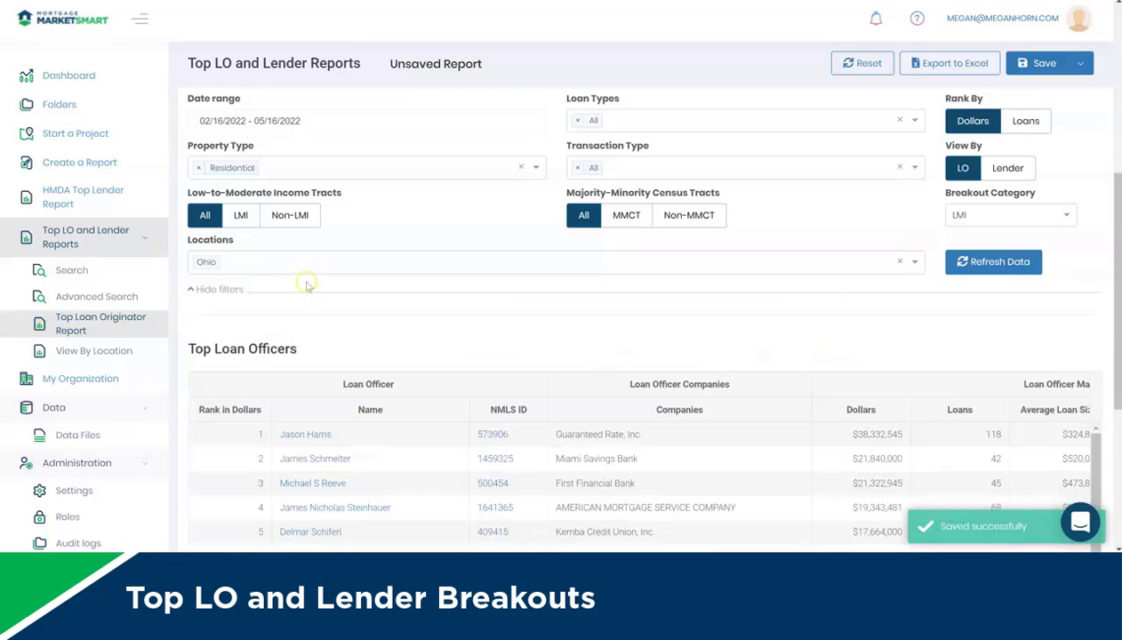
# Hide the filters and compare the LMI and Non-LMI columns of the Top Loan Officers table.
pyautogui.click(227, 290)
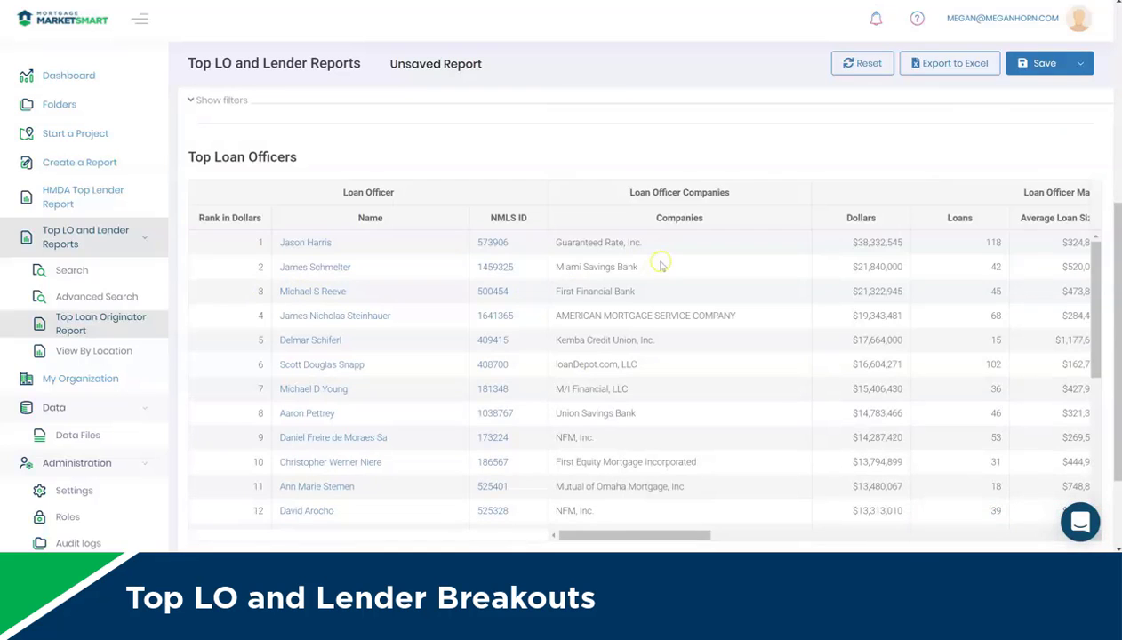
pyautogui.scroll(1, 662, 262)
pyautogui.scroll(-1, 733, 294)
pyautogui.moveTo(631, 534); pyautogui.dragTo(836, 533)
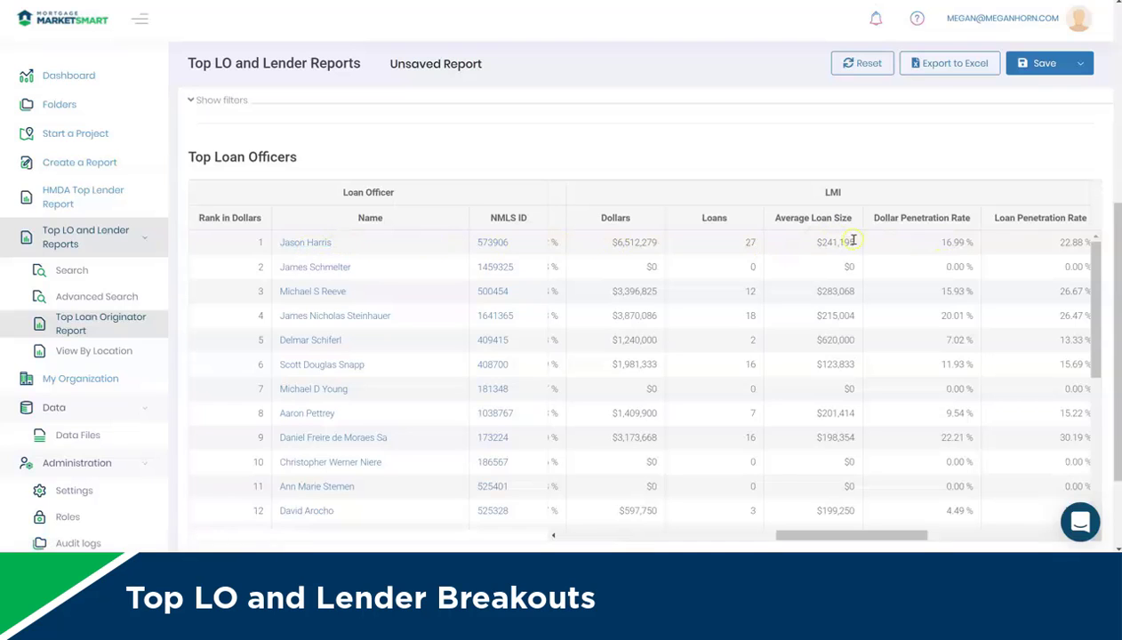
pyautogui.moveTo(852, 534); pyautogui.dragTo(1001, 533)
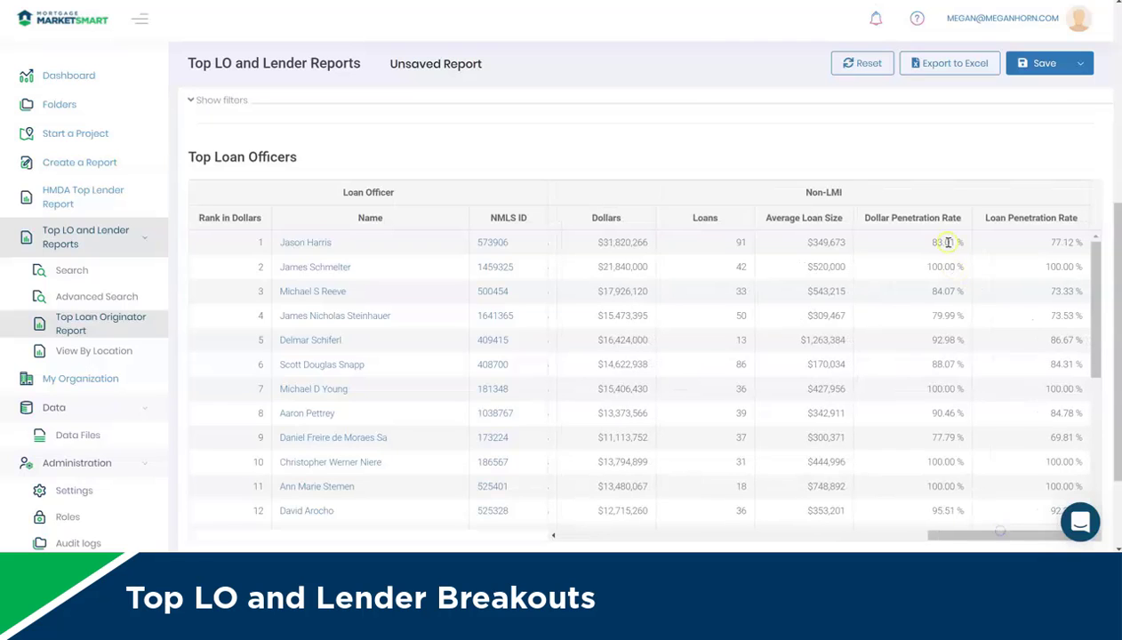
pyautogui.moveTo(972, 537); pyautogui.dragTo(603, 536)
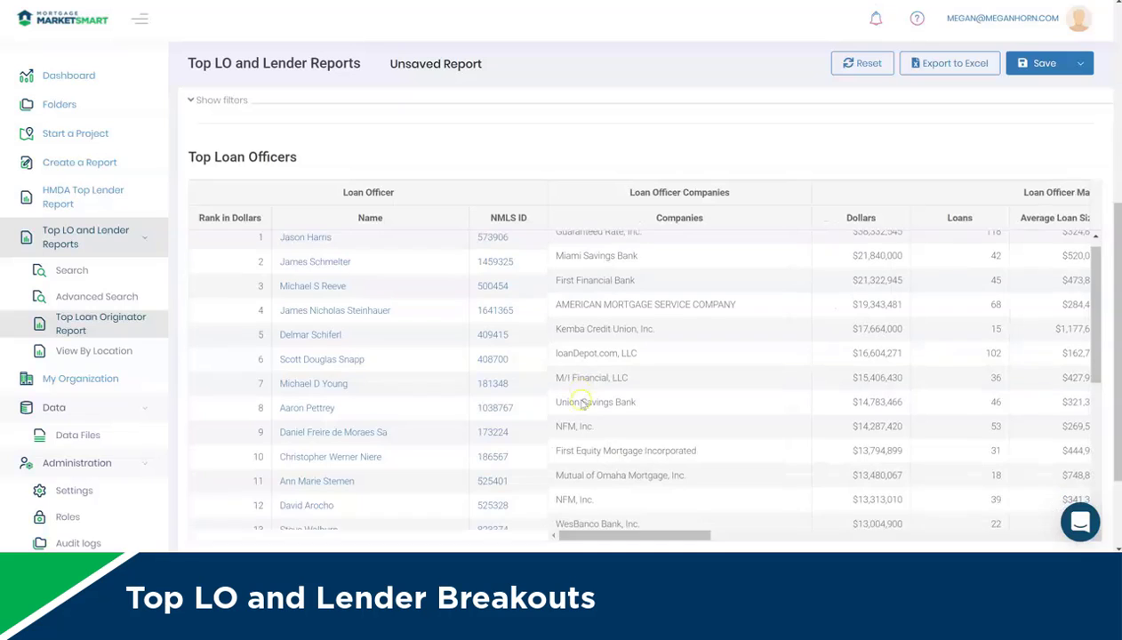
# Redisplay the report filters and review the available breakout categories, including MMCT and MMCT Detail, without choosing one.
pyautogui.scroll(3, 579, 402)
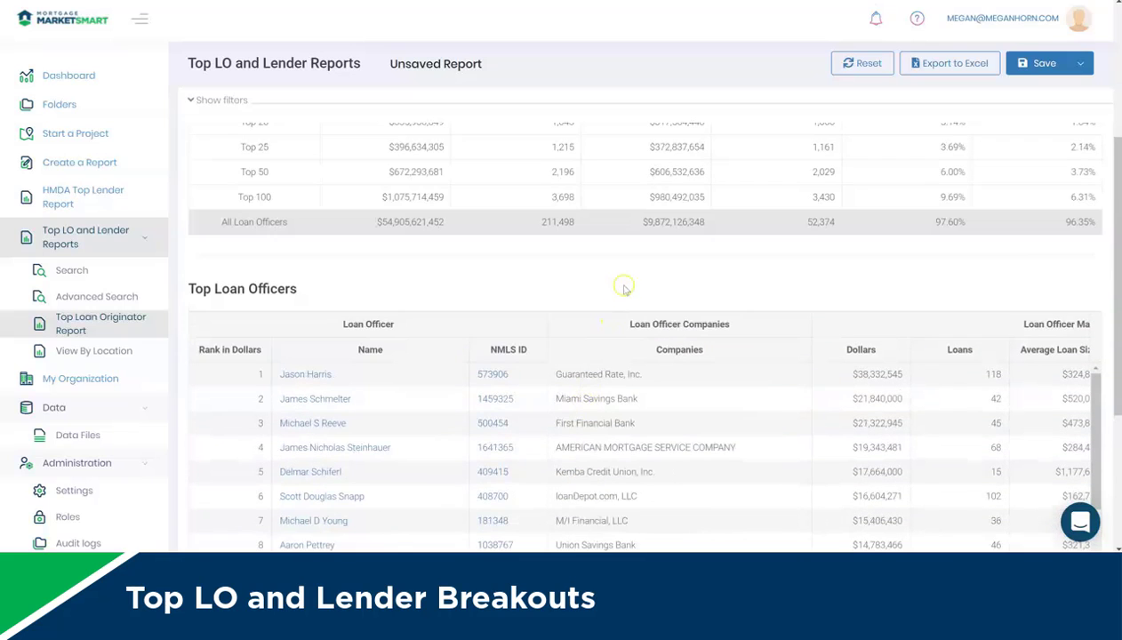
pyautogui.scroll(3, 610, 286)
pyautogui.scroll(1, 598, 307)
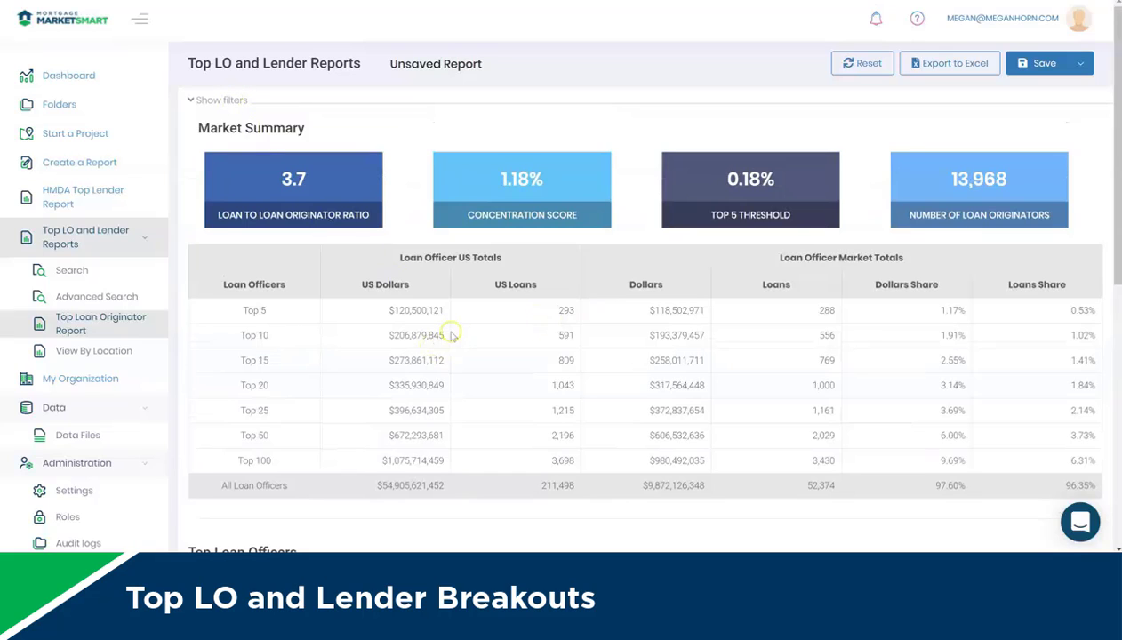
pyautogui.click(222, 101)
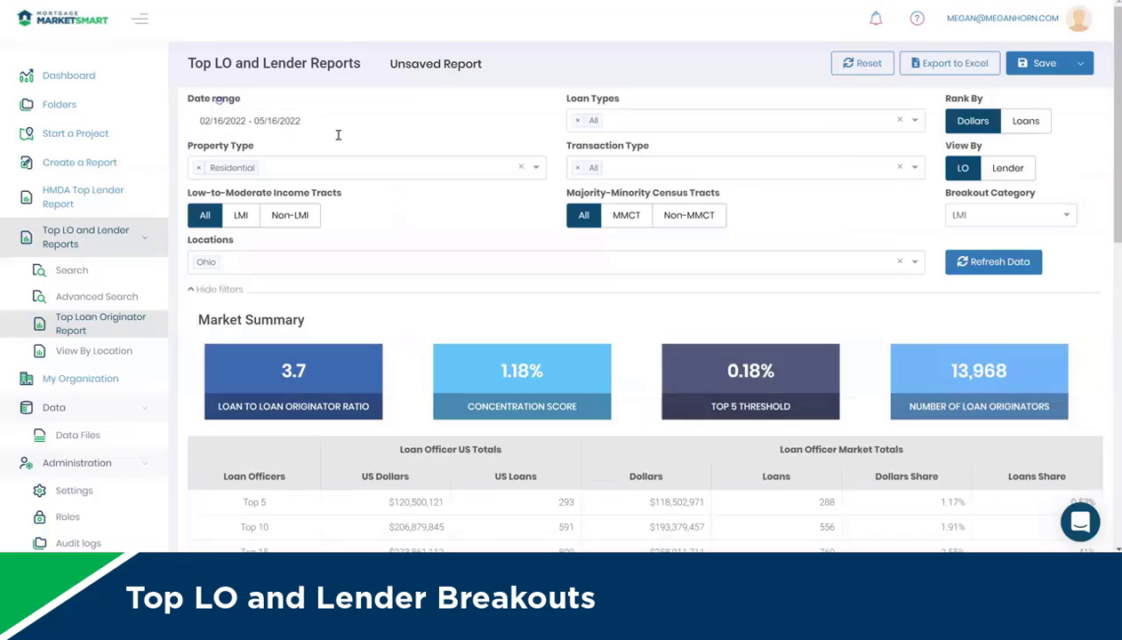
pyautogui.click(1010, 217)
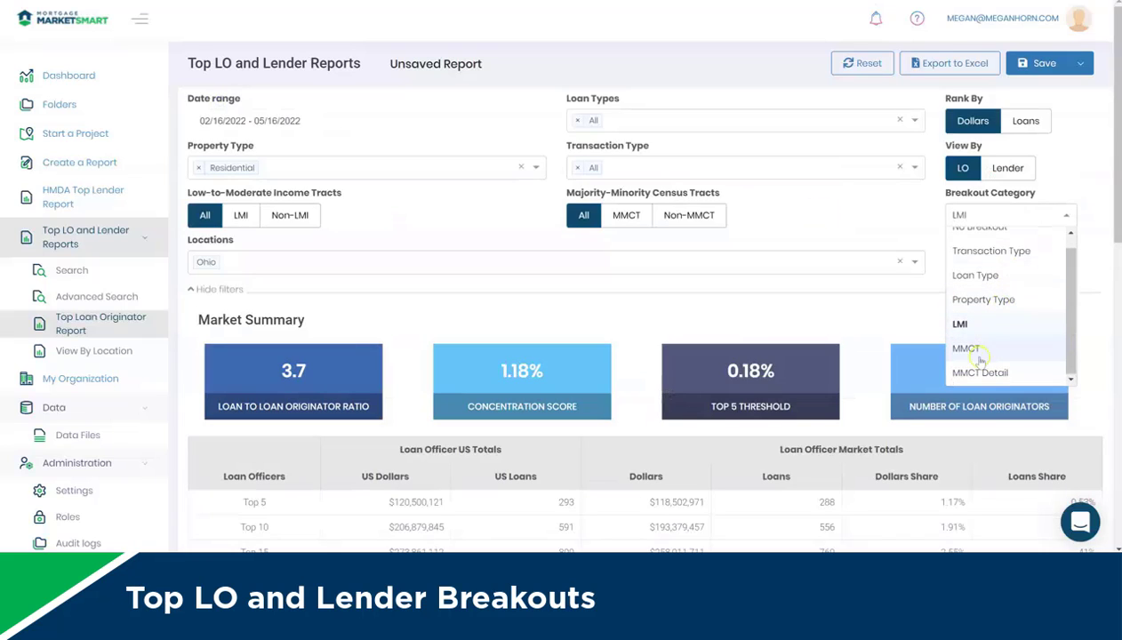
pyautogui.click(909, 213)
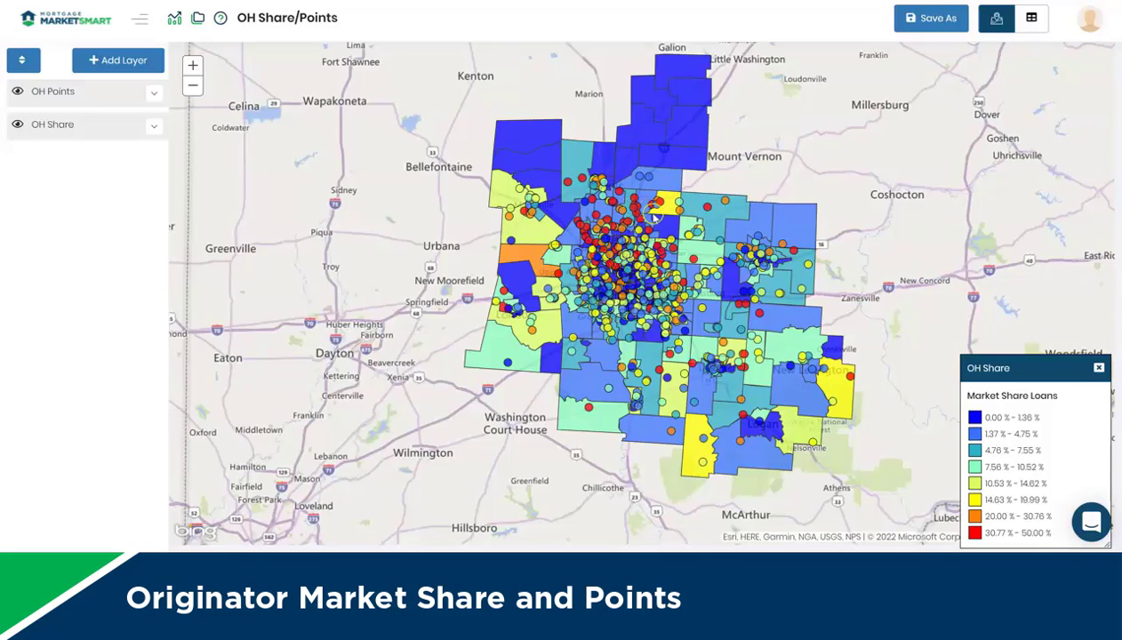
# Inspect the OH Points and OH Share layer legends and the loan details of a point on the map.
pyautogui.click(60, 94)
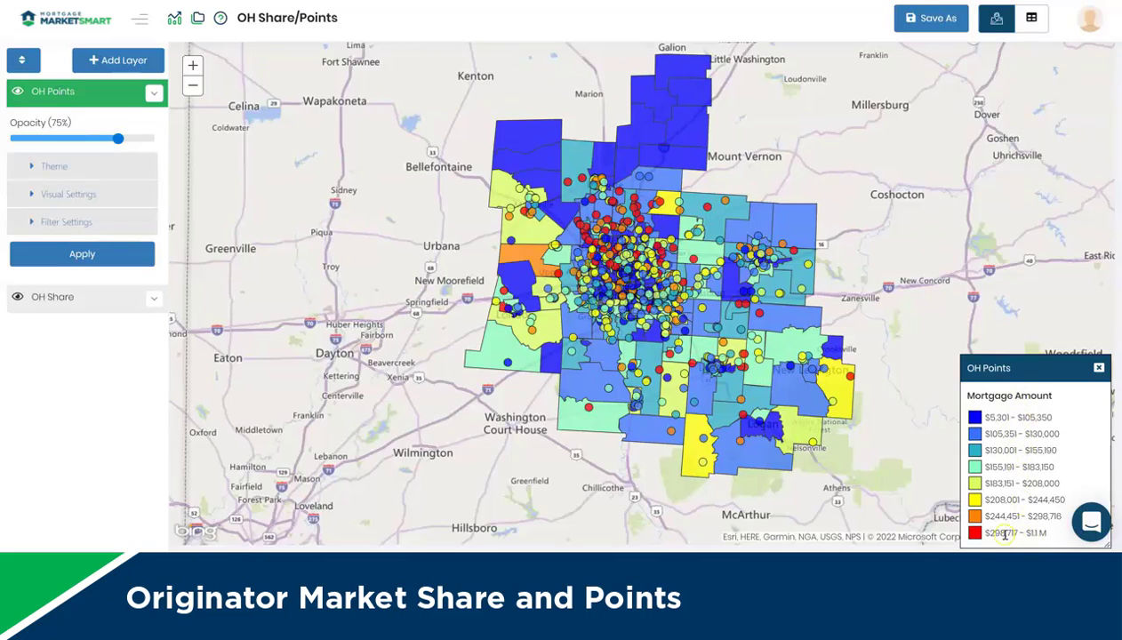
pyautogui.click(77, 299)
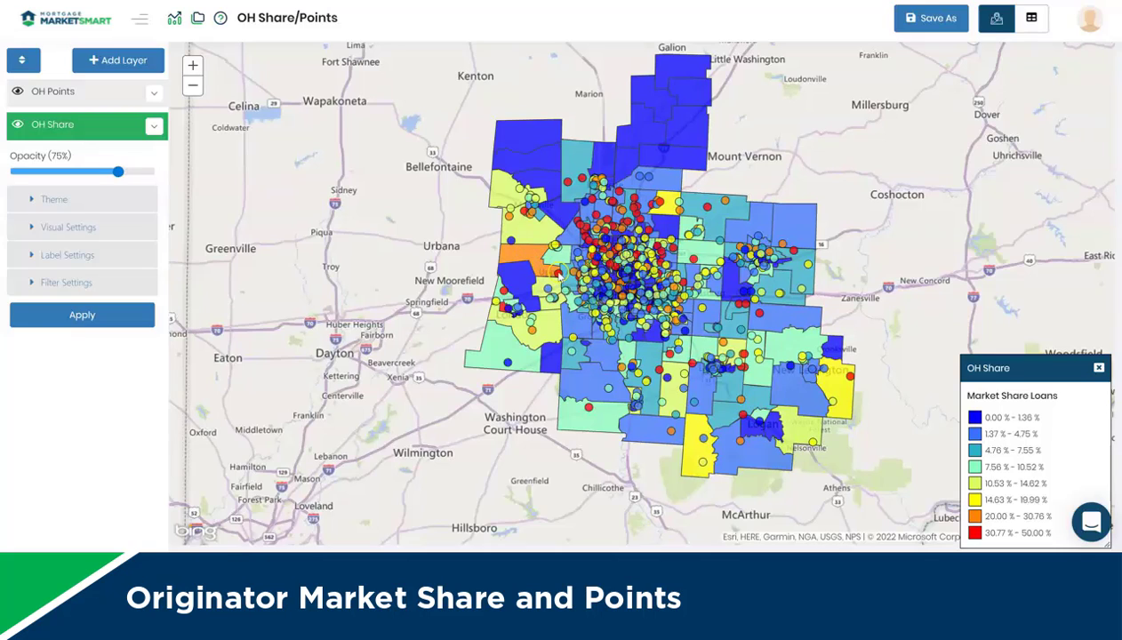
pyautogui.click(557, 277)
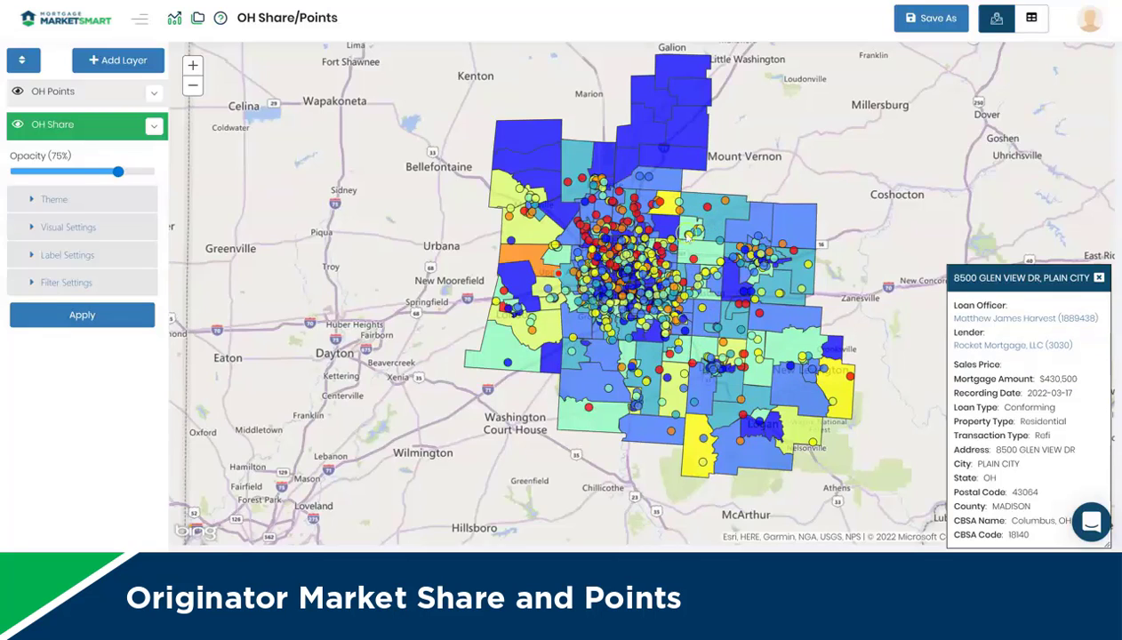
pyautogui.click(67, 124)
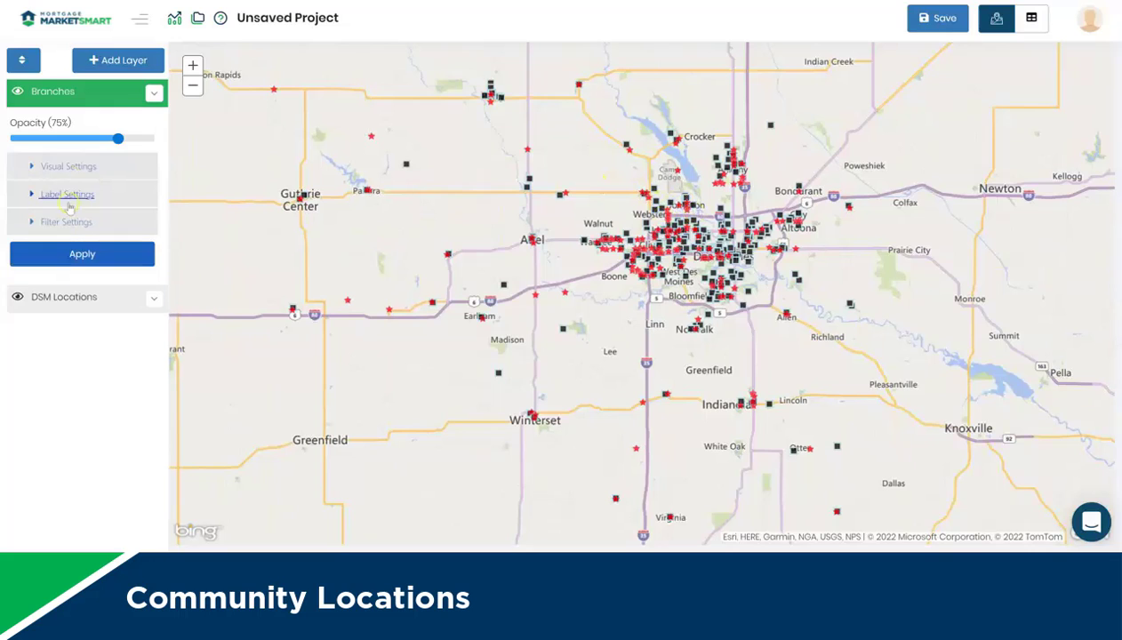
# Examine the categories offered for a new Locations layer and close the form without adding a layer.
pyautogui.click(108, 67)
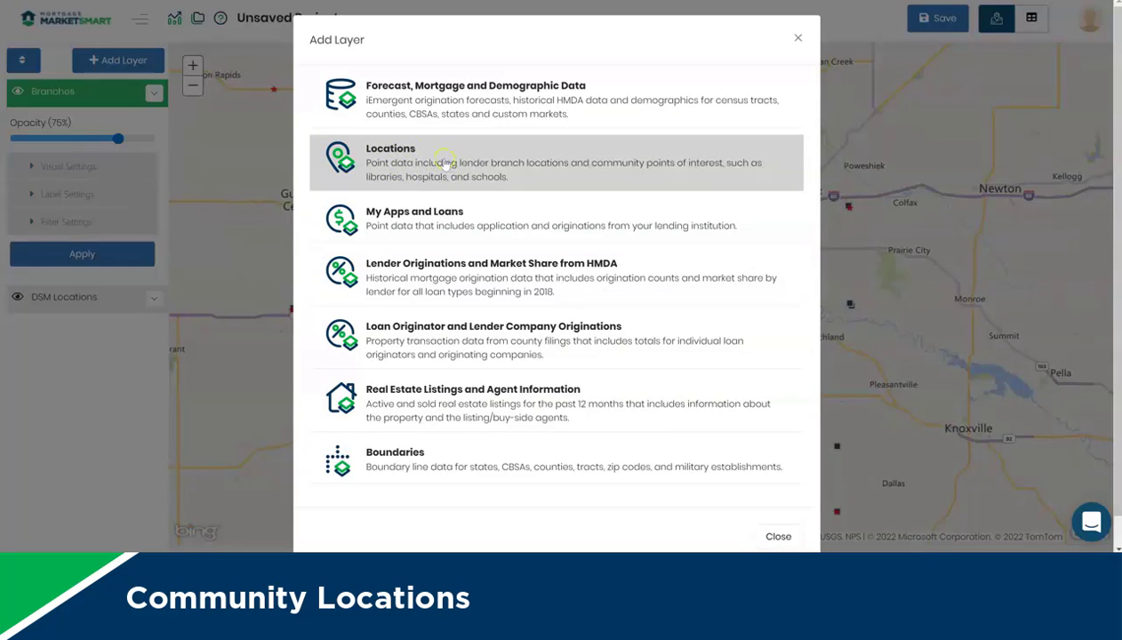
pyautogui.click(450, 162)
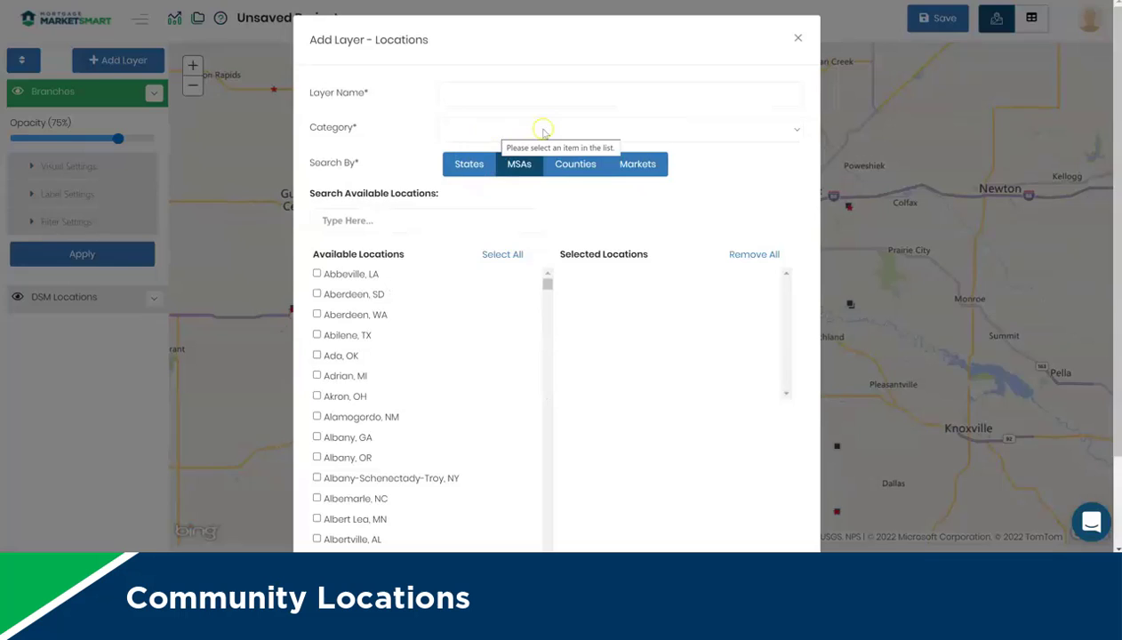
pyautogui.click(539, 130)
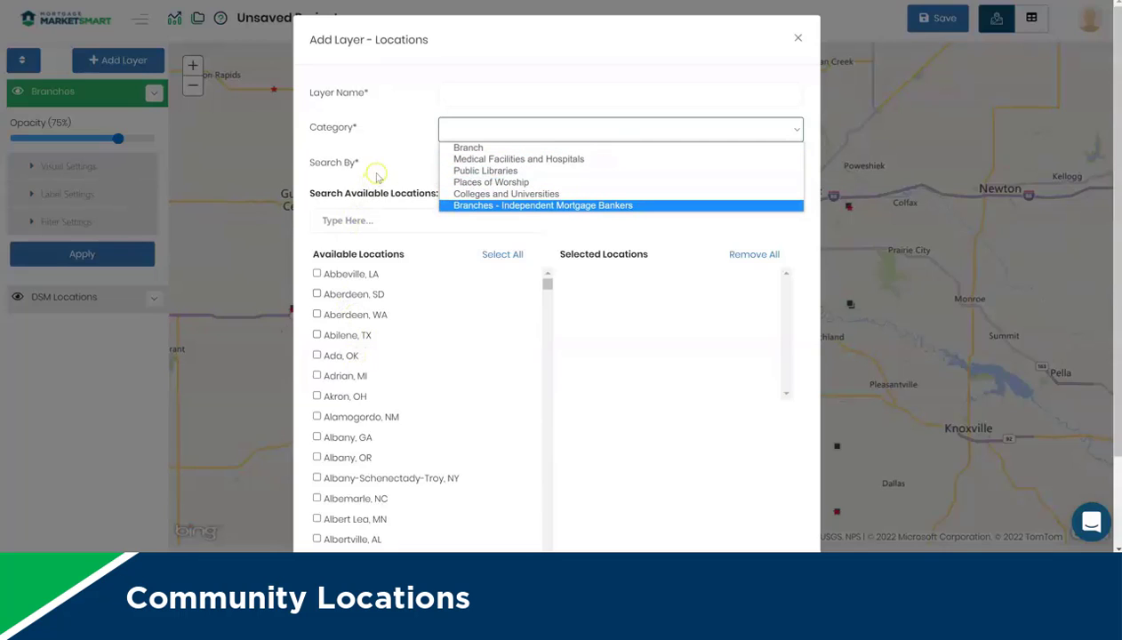
pyautogui.click(797, 38)
pyautogui.click(797, 38)
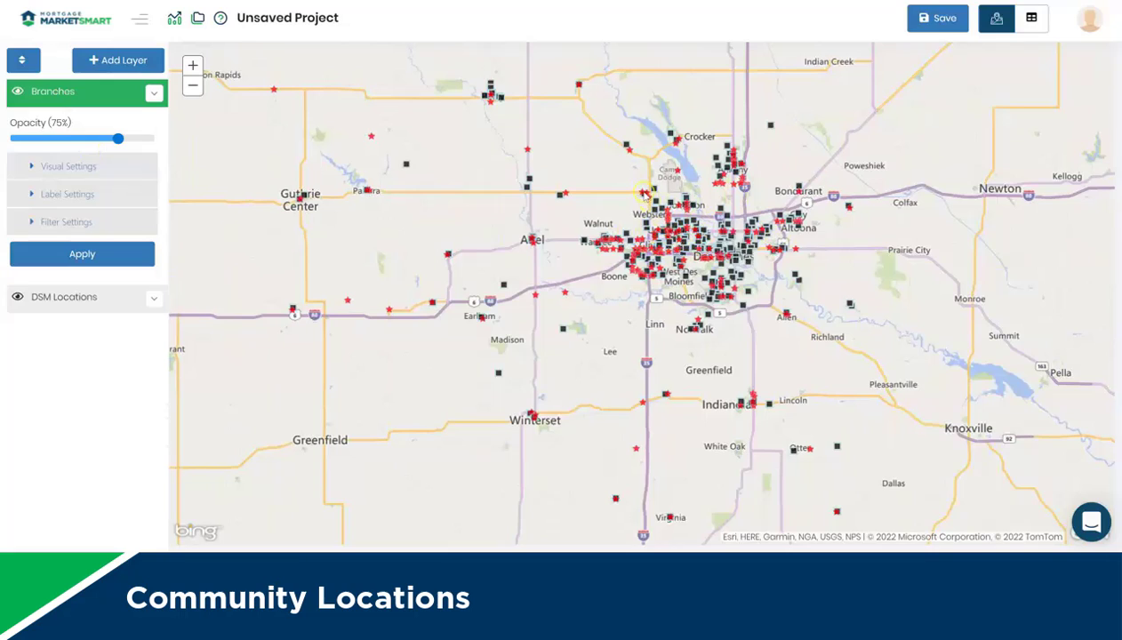
# Select the DSM Locations layer and inspect the details of two church points around Perry.
pyautogui.click(65, 299)
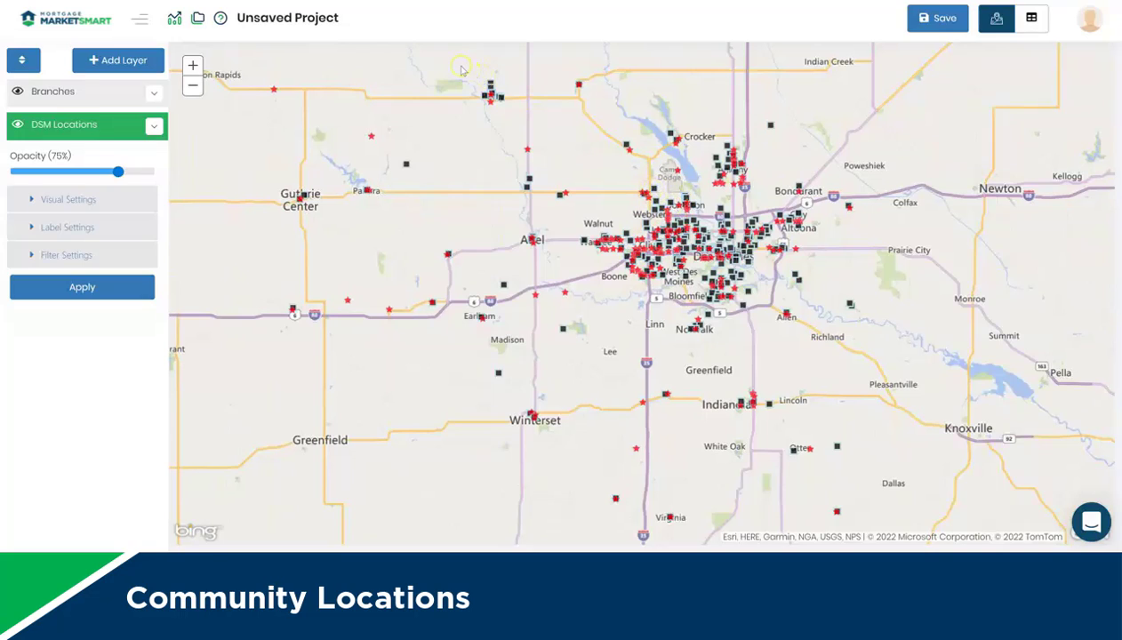
pyautogui.moveTo(450, 65); pyautogui.dragTo(535, 130)
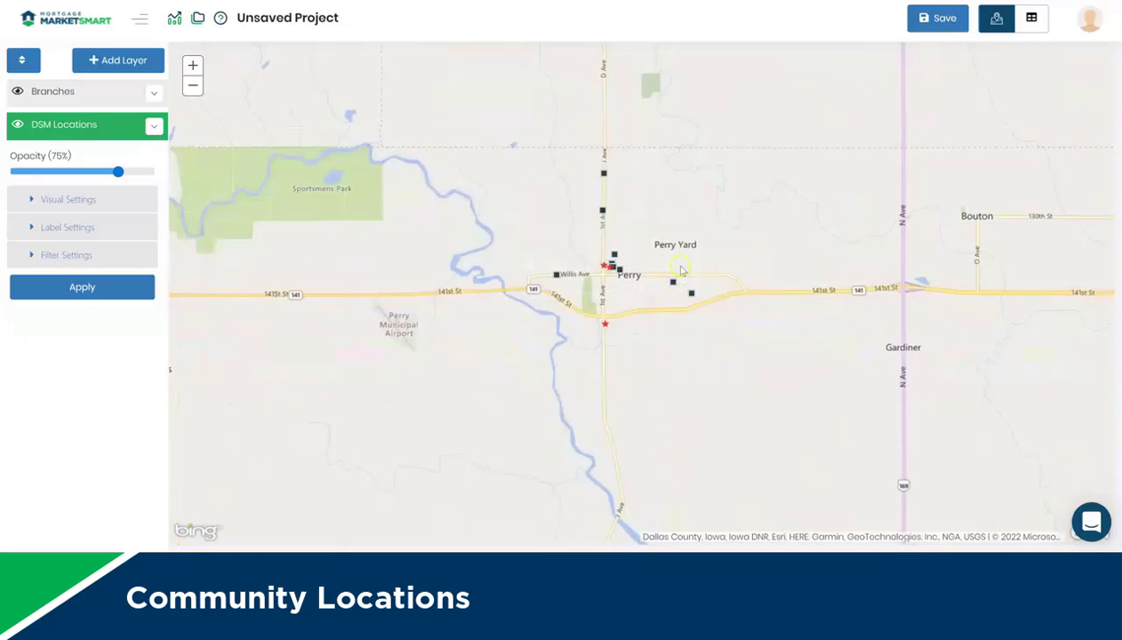
pyautogui.click(613, 256)
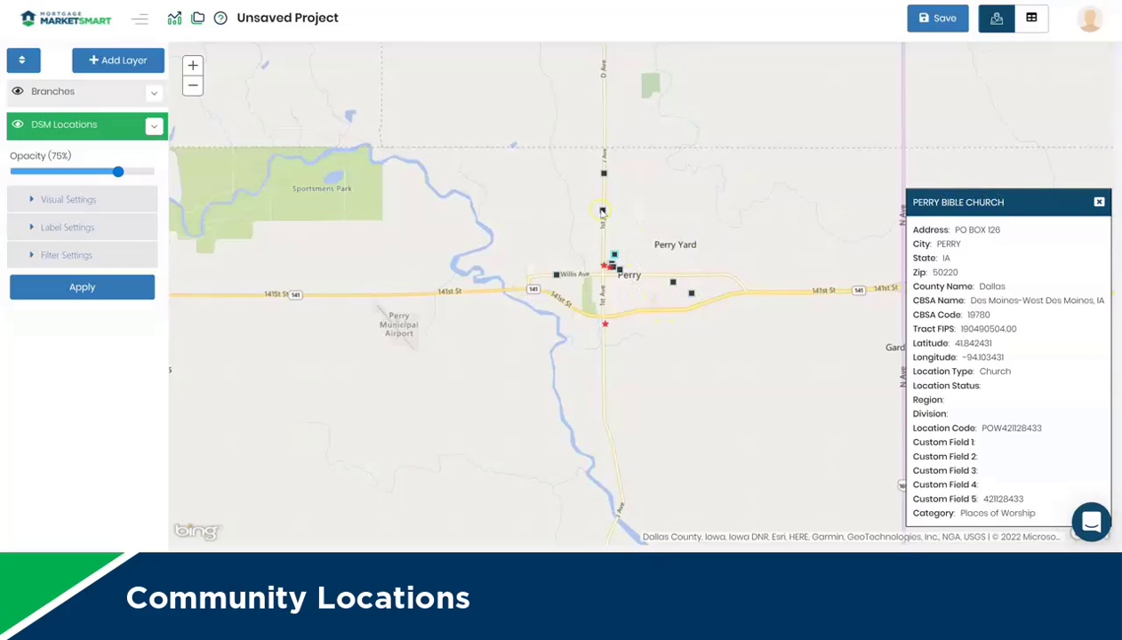
pyautogui.click(603, 173)
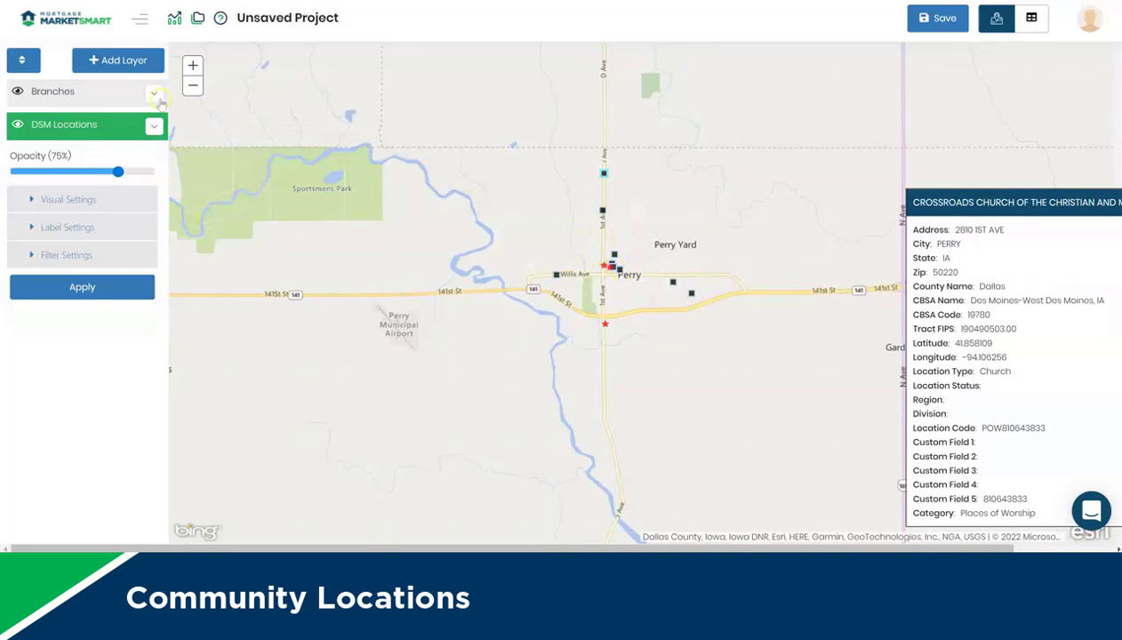
# Start another Locations layer, review its category choices such as Medical Facilities and Hospitals, and close the form without adding it.
pyautogui.click(111, 58)
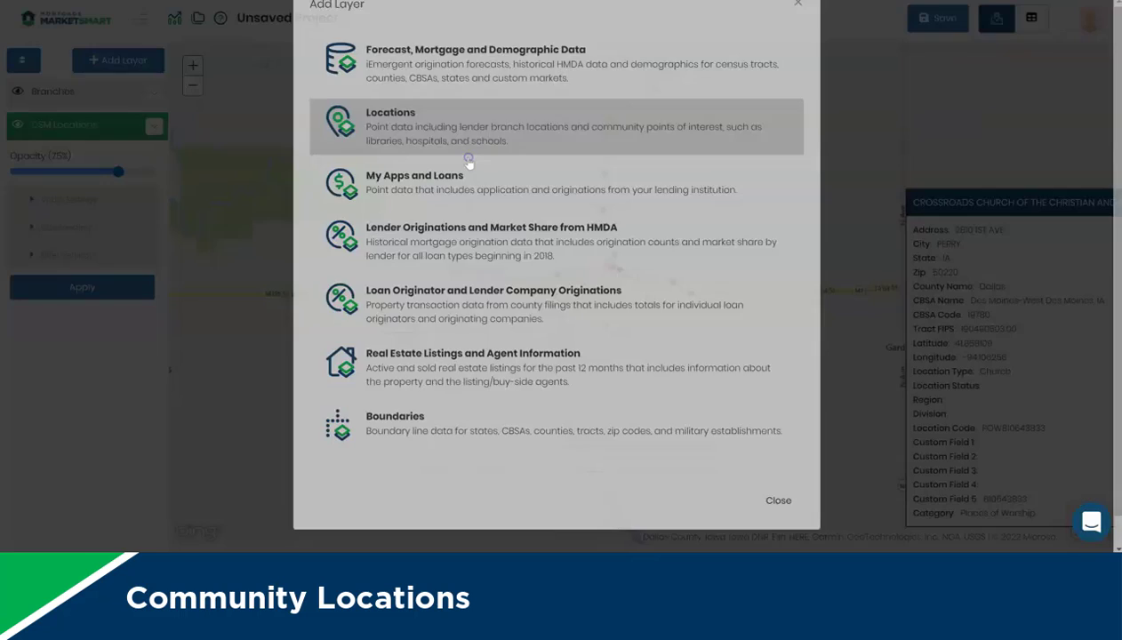
pyautogui.click(468, 164)
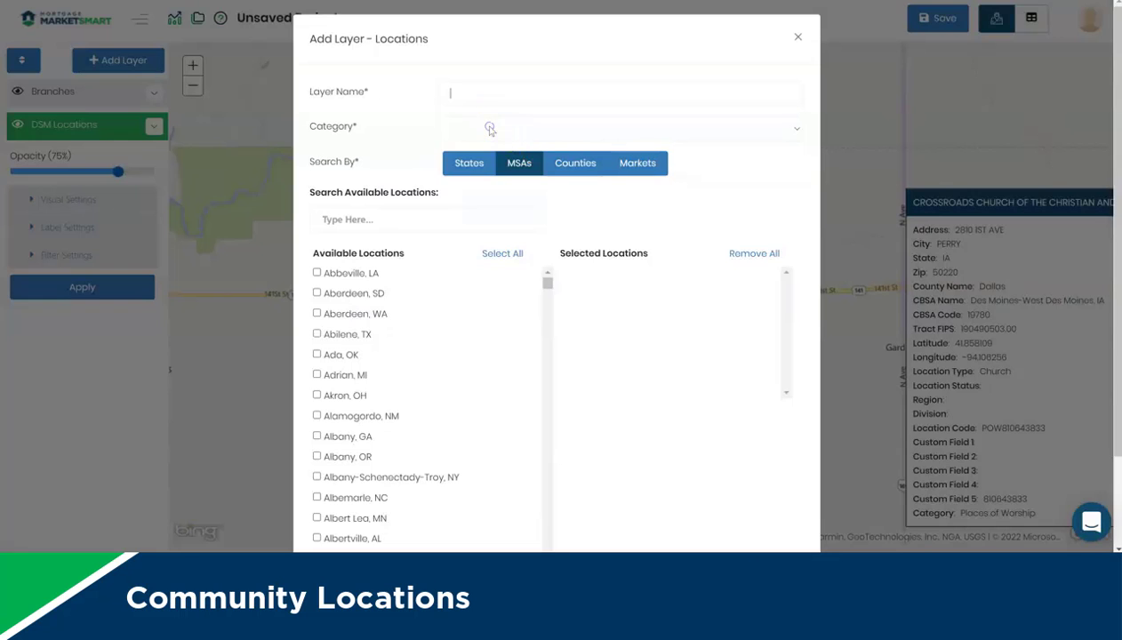
pyautogui.click(492, 131)
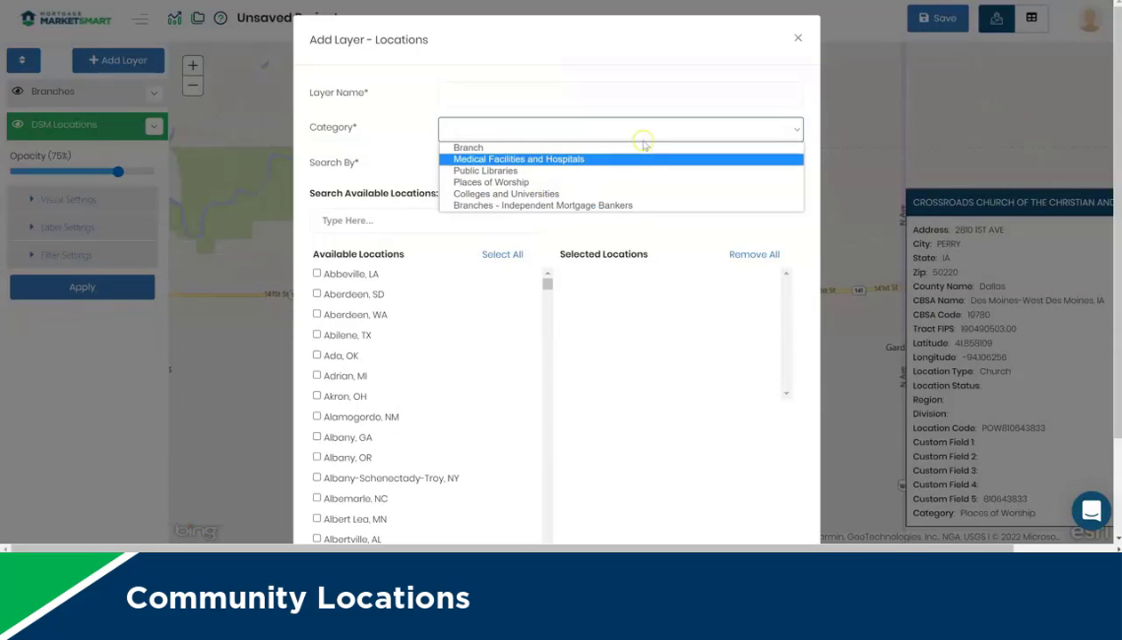
pyautogui.click(798, 39)
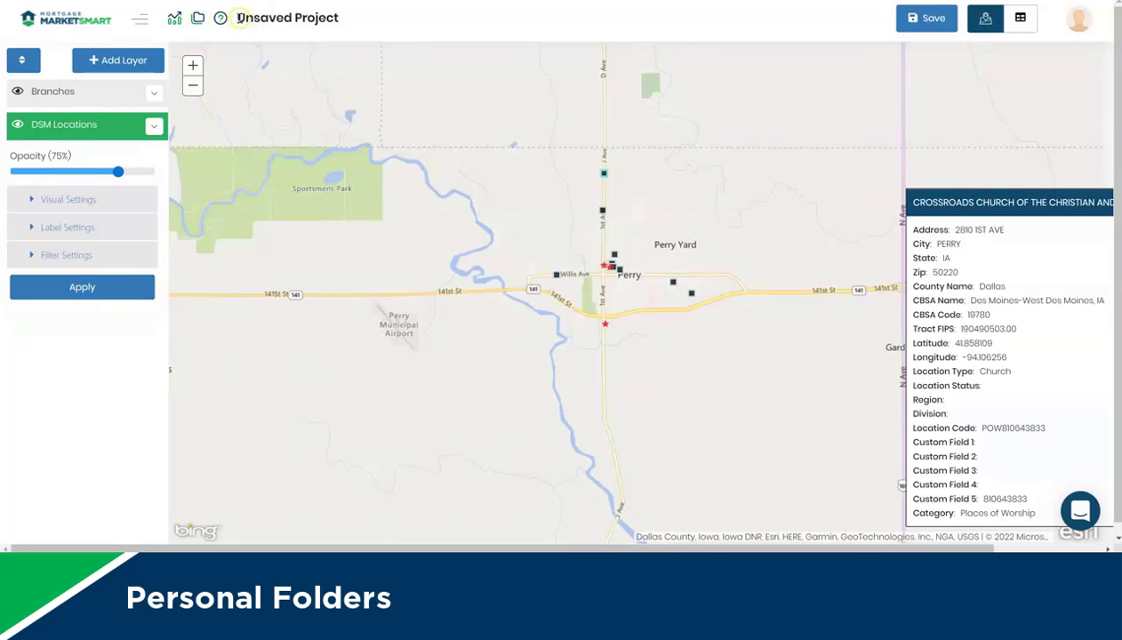
# Save the unsaved map project under the name Locations in the Demos folder of the organization's personal folders.
pyautogui.moveTo(239, 17); pyautogui.dragTo(339, 19)
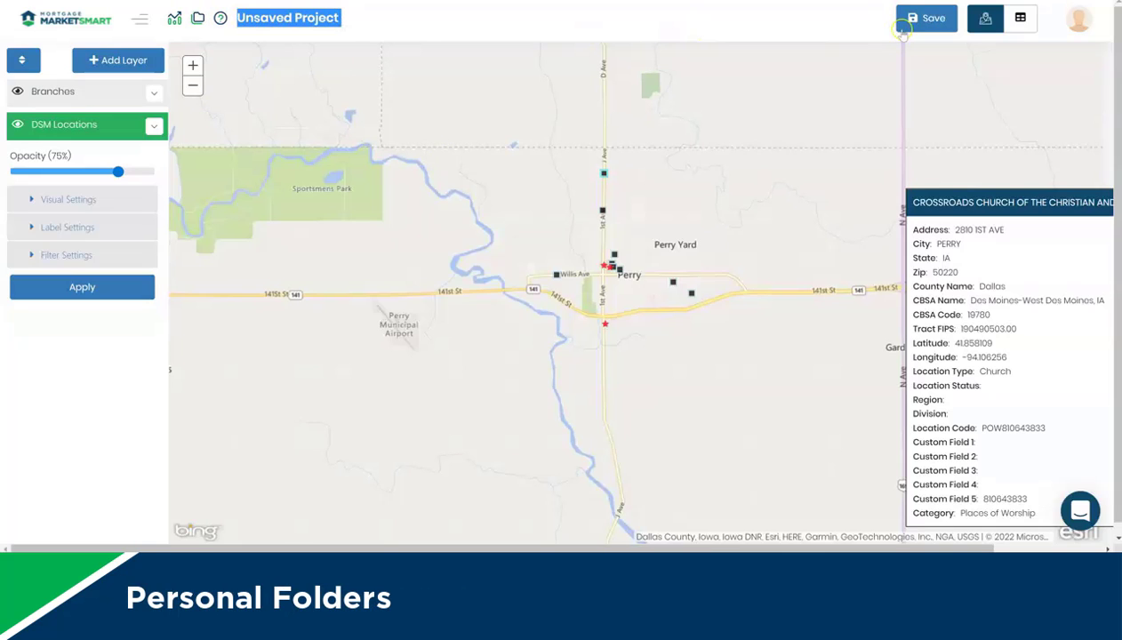
pyautogui.click(930, 20)
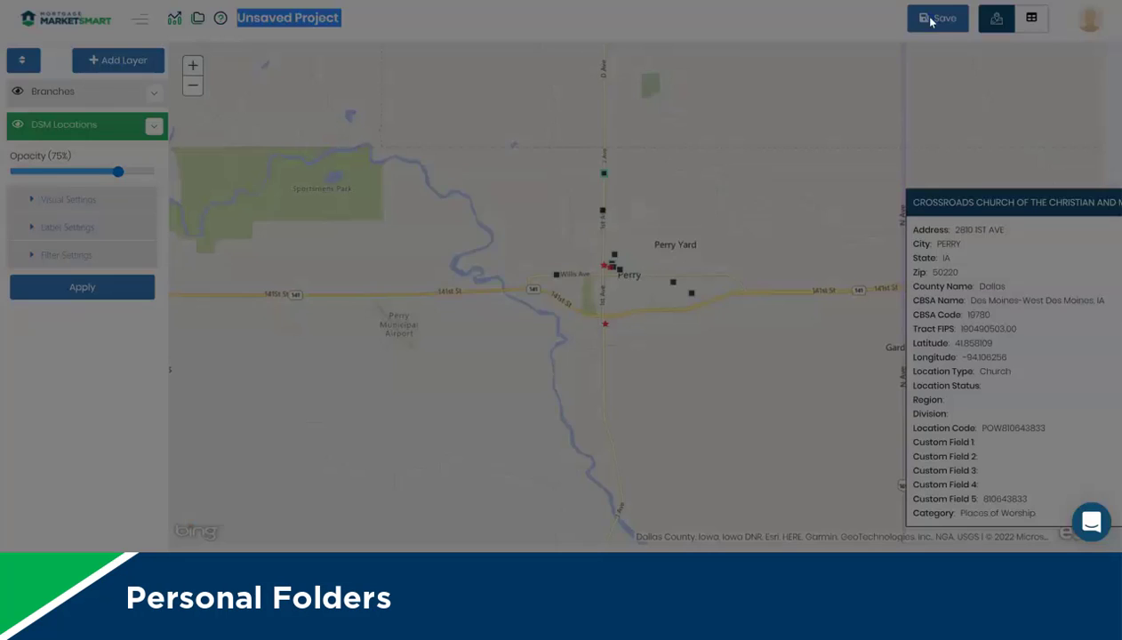
pyautogui.click(521, 177)
pyautogui.click(445, 175)
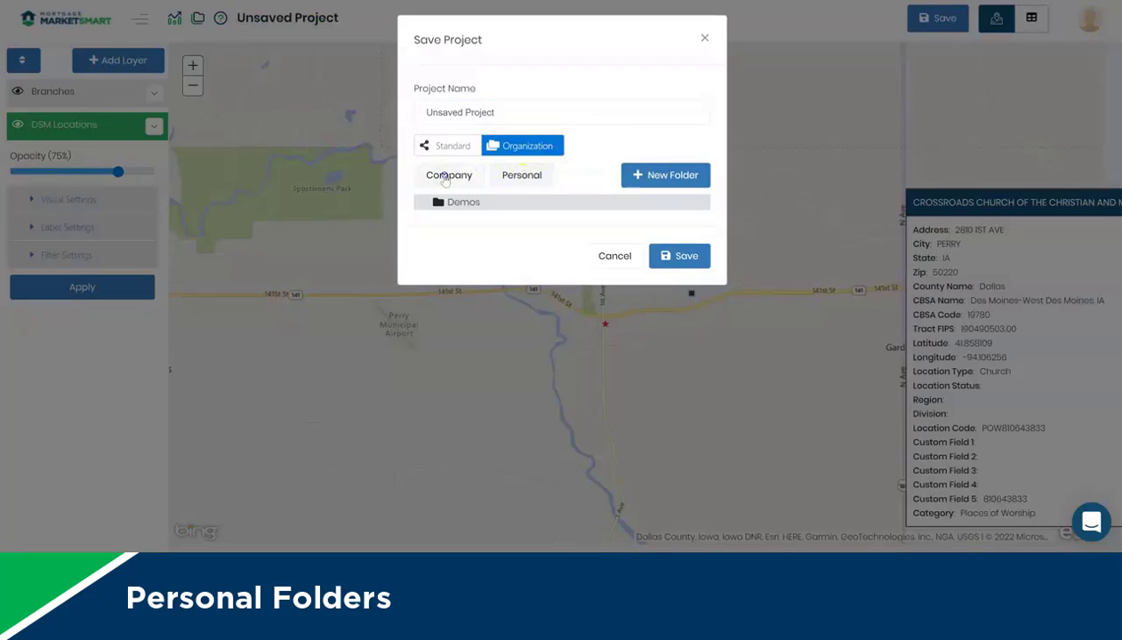
pyautogui.click(508, 177)
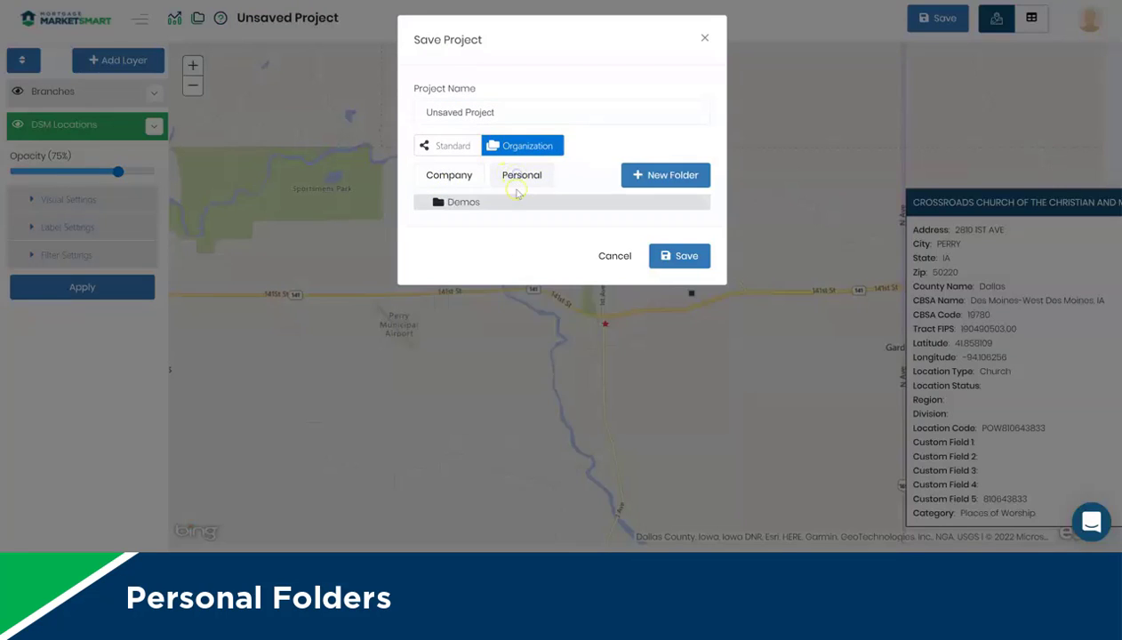
pyautogui.click(470, 208)
pyautogui.moveTo(508, 113); pyautogui.dragTo(414, 122)
pyautogui.write('cations')
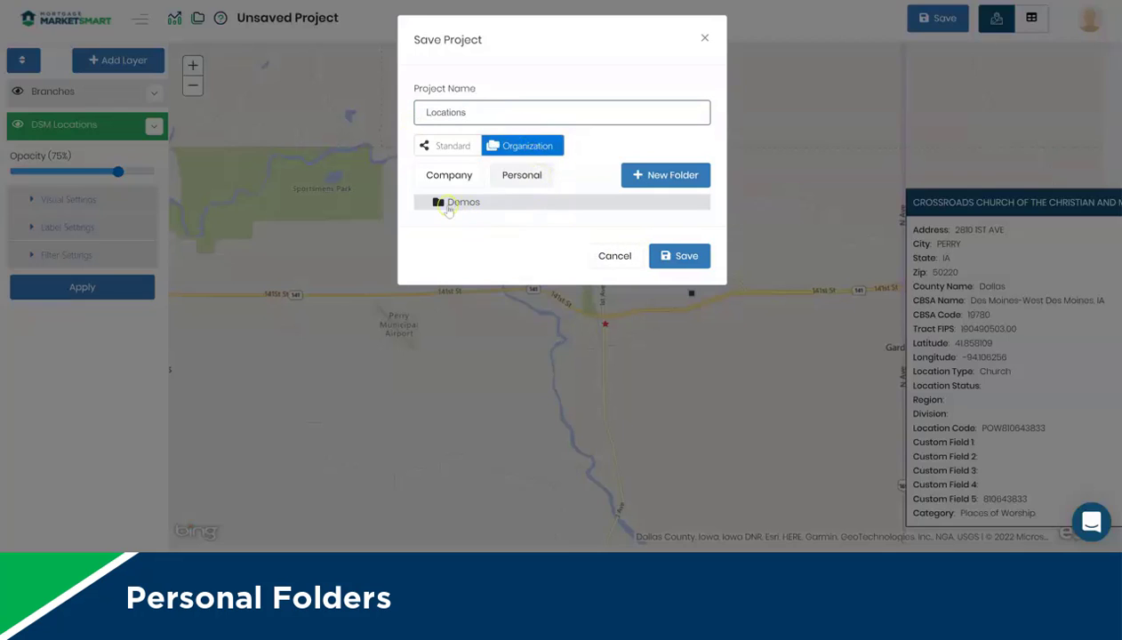
pyautogui.click(681, 259)
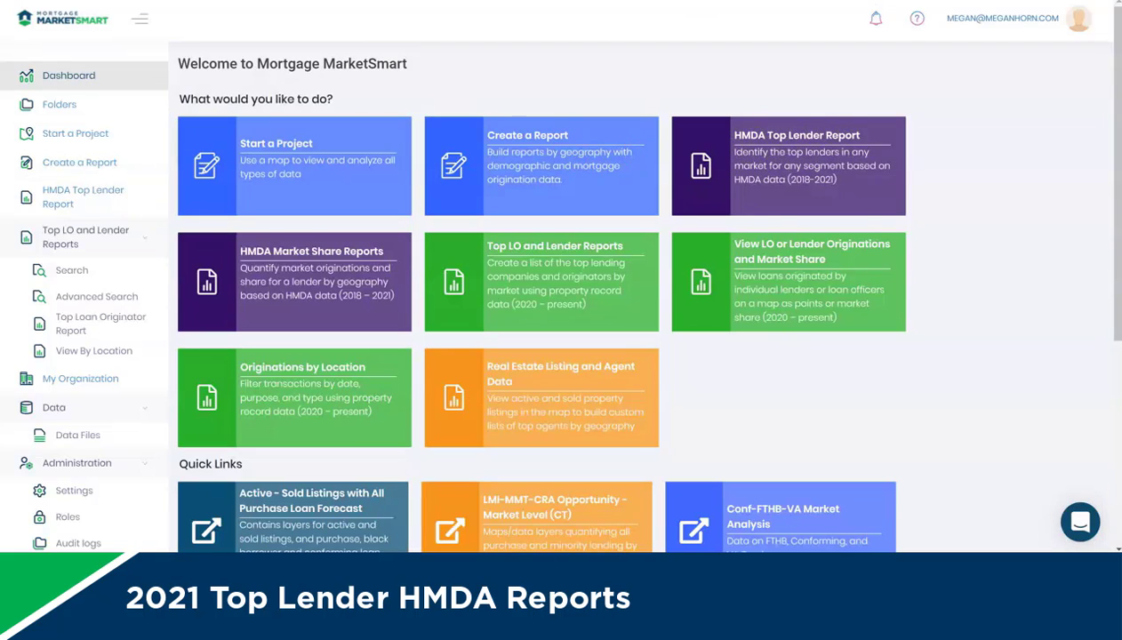
# Open the HMDA Top Lender Report and try ranking lenders by loans before returning to ranking by dollars.
pyautogui.click(800, 169)
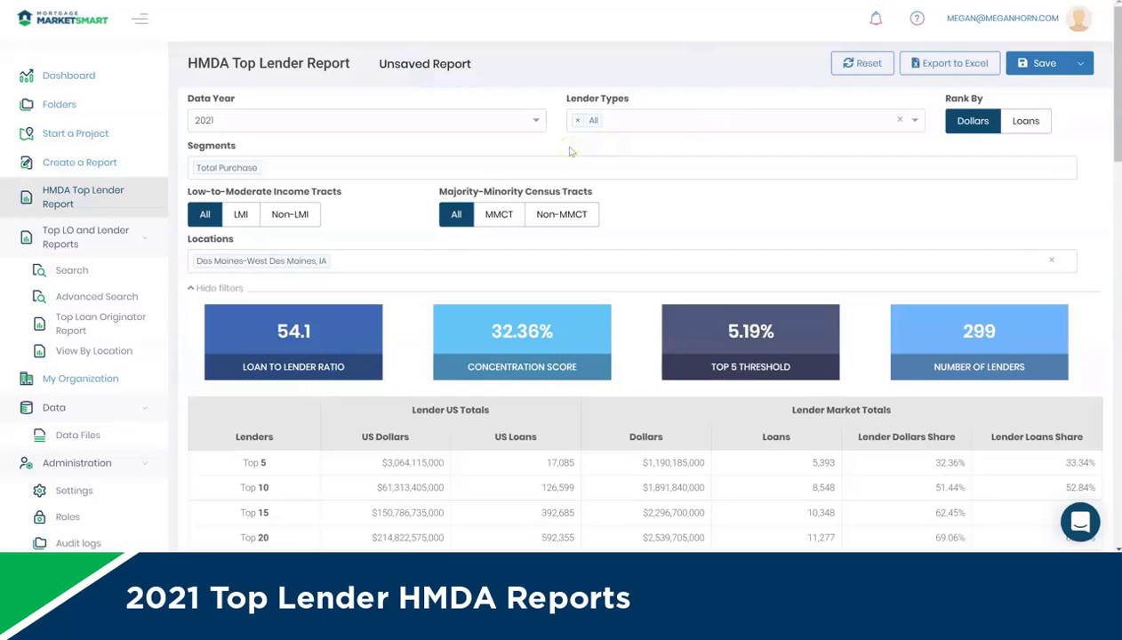
pyautogui.click(1023, 122)
pyautogui.click(965, 125)
# Review the lender totals and the Top Lenders table for Des Moines-West Des Moines, IA.
pyautogui.scroll(-2, 404, 294)
pyautogui.scroll(-1, 400, 386)
pyautogui.scroll(-2, 400, 386)
pyautogui.scroll(-1, 399, 398)
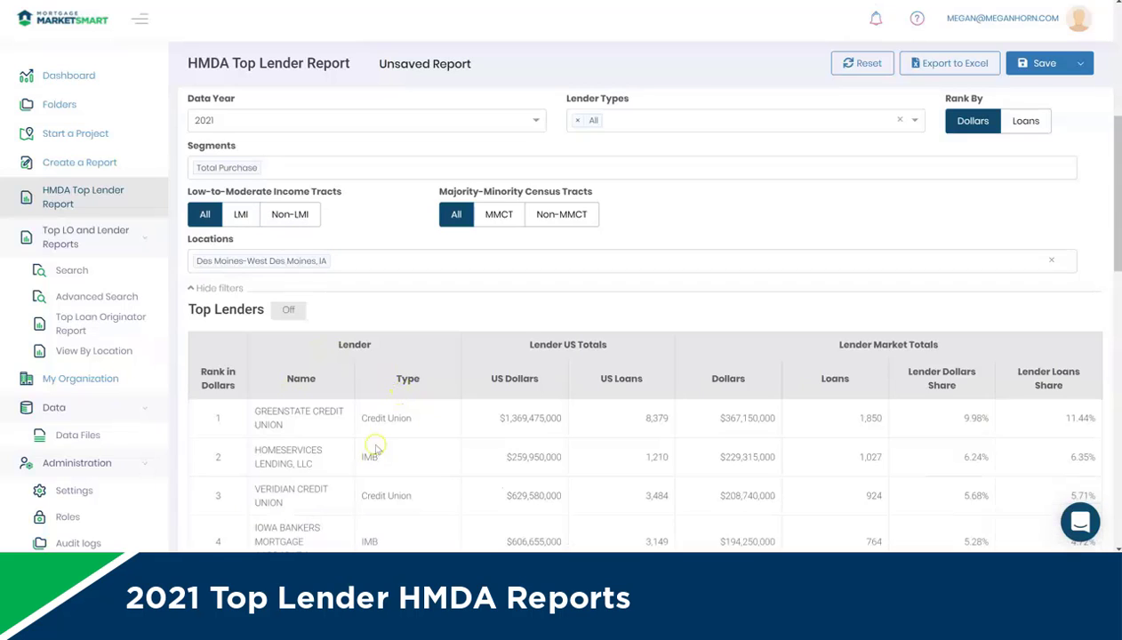
pyautogui.scroll(-1, 320, 405)
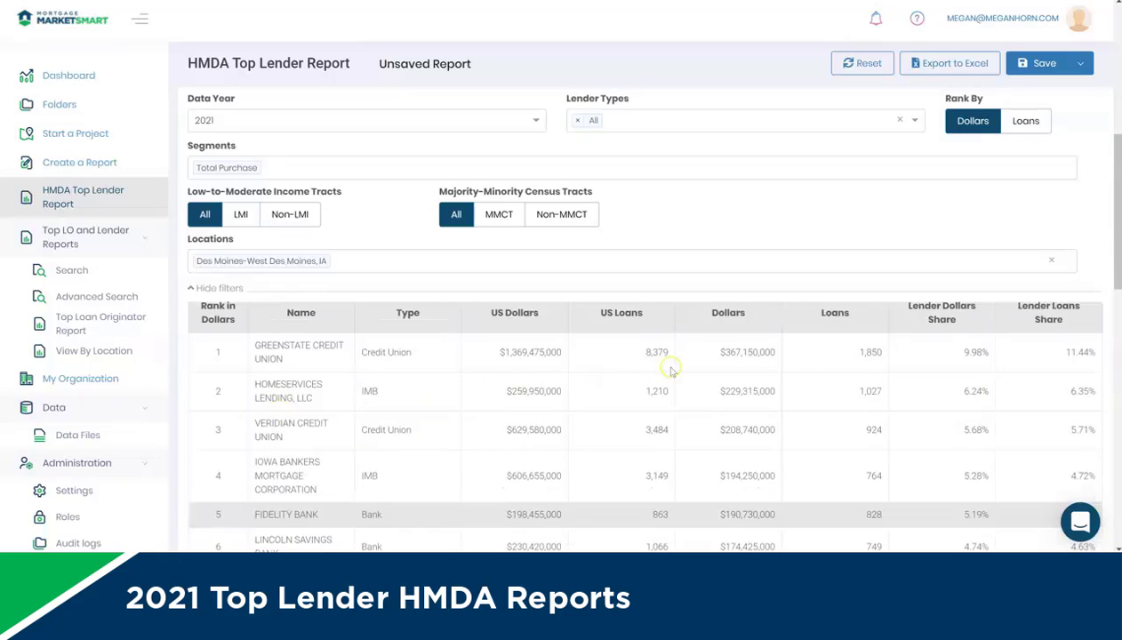
pyautogui.scroll(3, 438, 380)
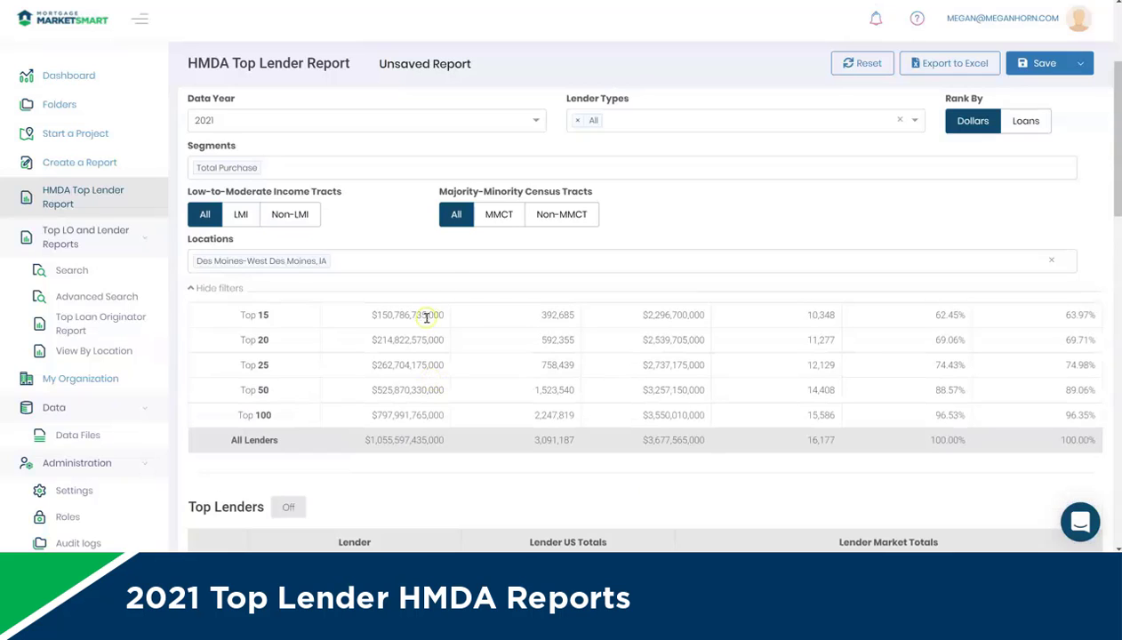
# Review the summary and top lenders for LMI tracts only, and restore the report to all income tracts.
pyautogui.click(236, 216)
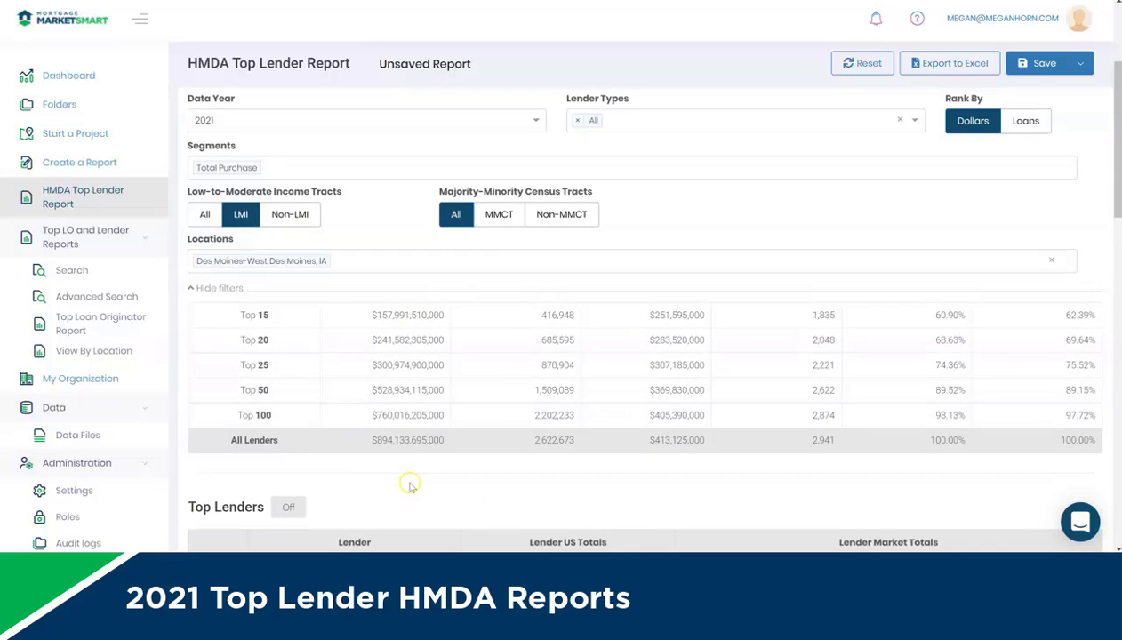
pyautogui.scroll(-2, 412, 485)
pyautogui.scroll(-1, 409, 485)
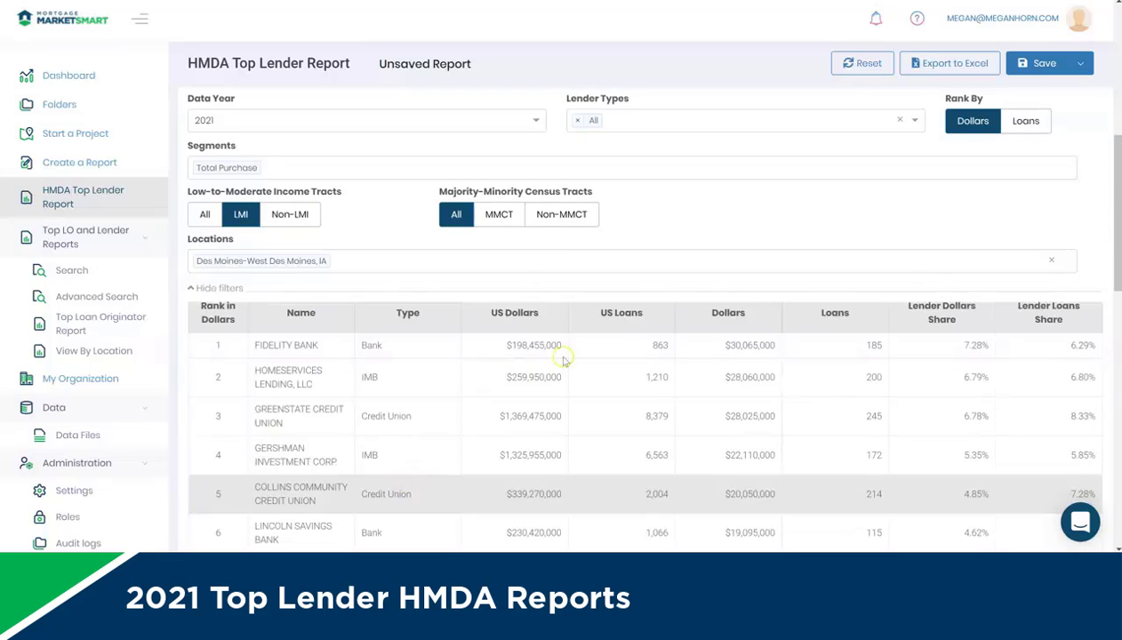
pyautogui.scroll(2, 347, 444)
pyautogui.scroll(5, 344, 445)
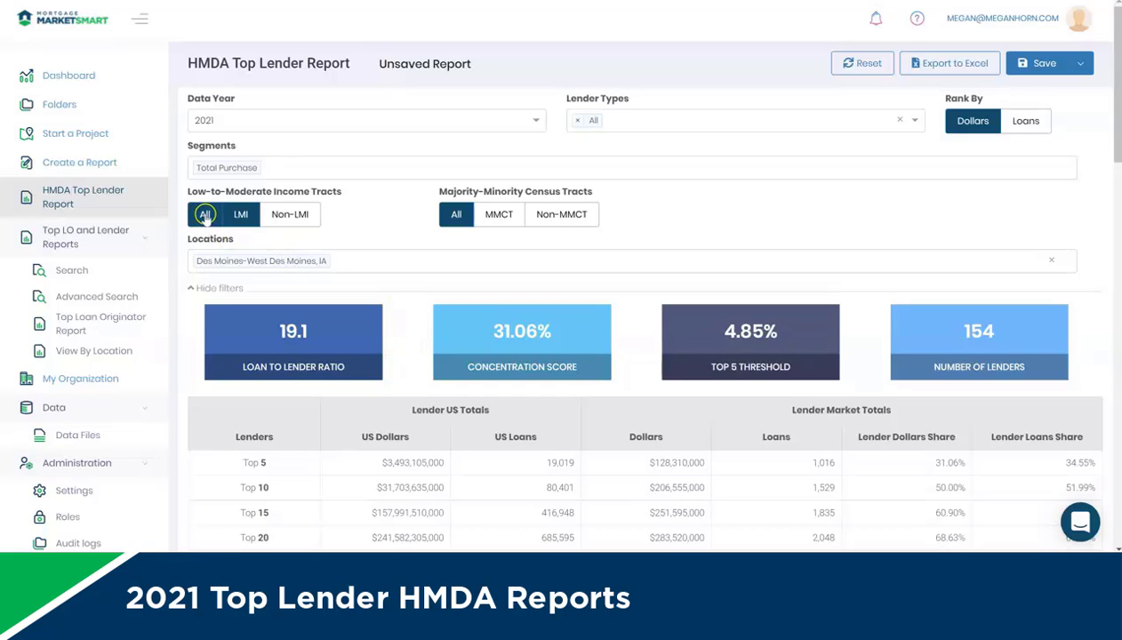
pyautogui.click(205, 216)
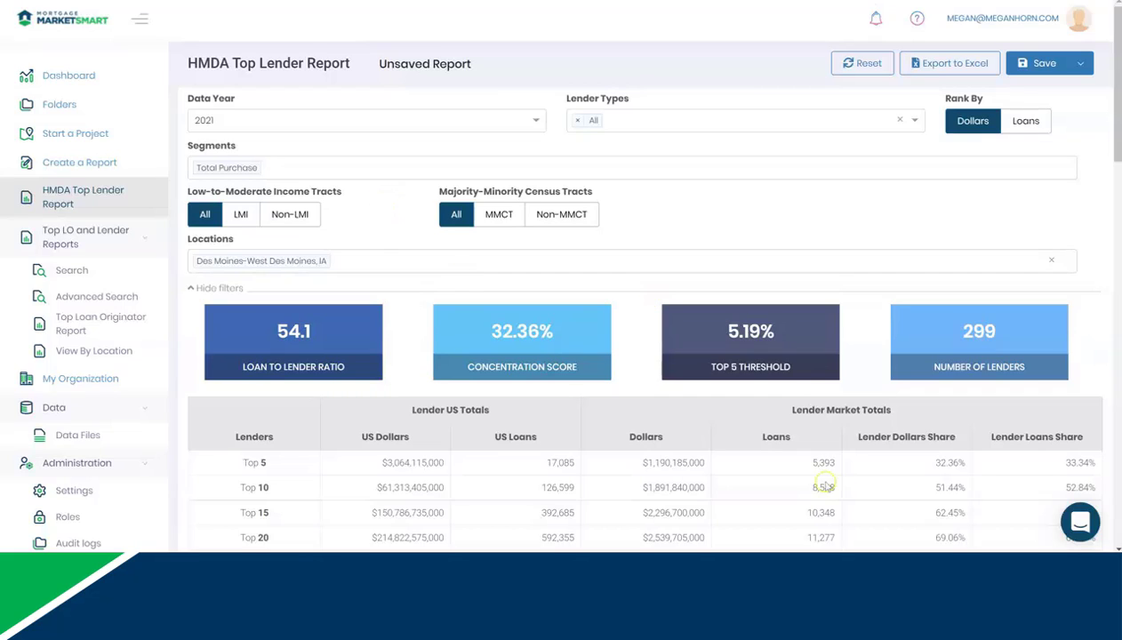
# Open the support chat window to view its help search options and close it again.
pyautogui.click(1078, 523)
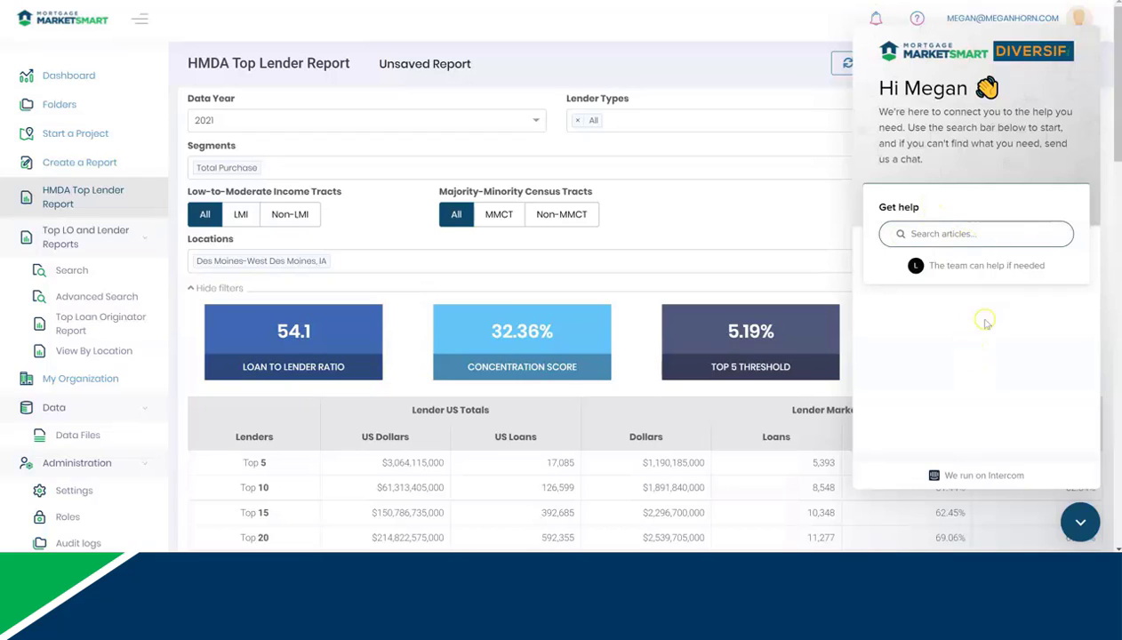
pyautogui.click(1077, 523)
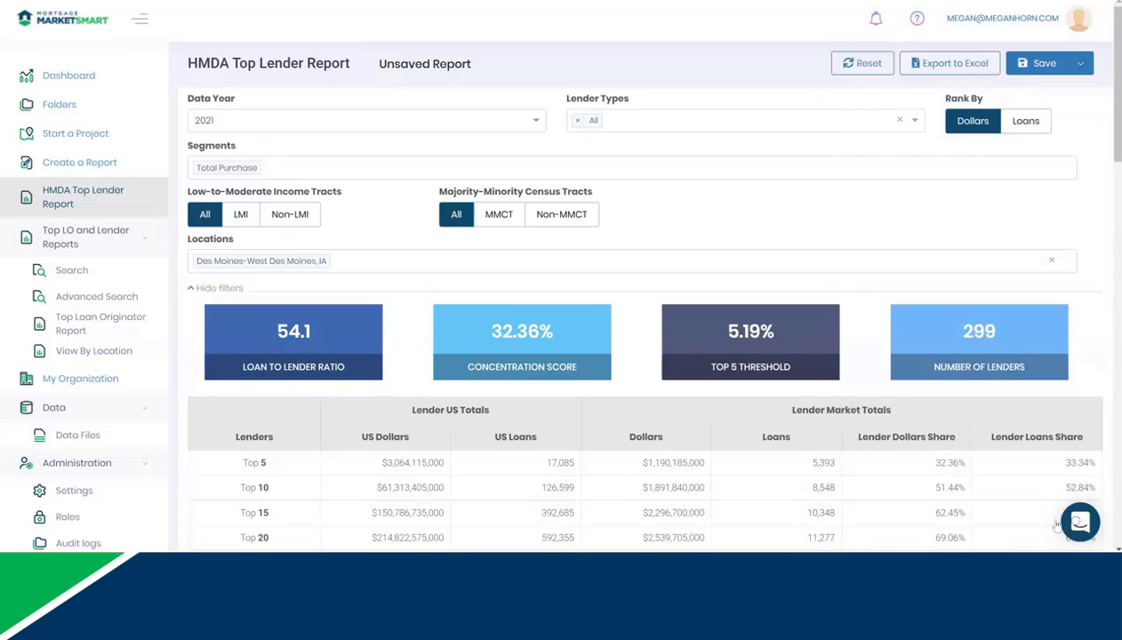